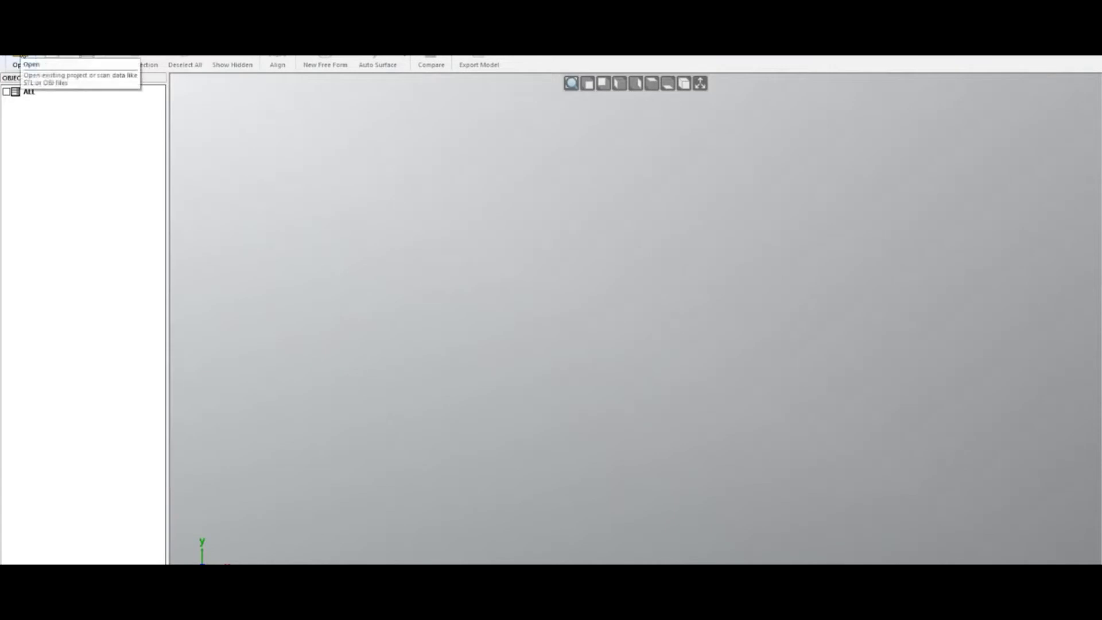
Pick horse.stl from the 001 Basics folder, filtering the file list to STL meshes
left_click(21, 60)
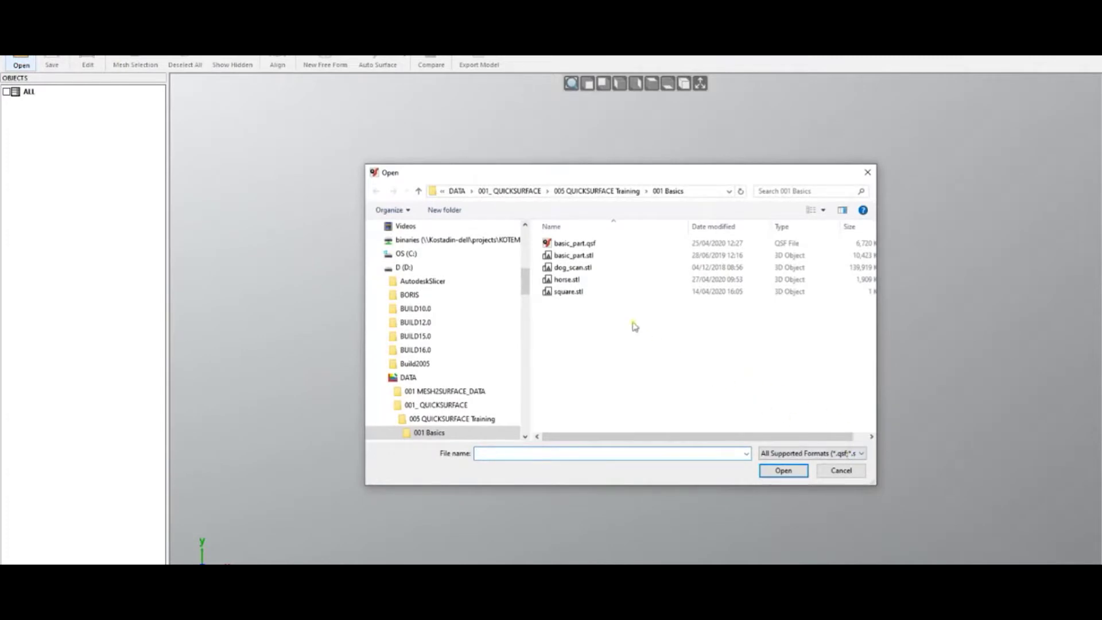
left_click(806, 456)
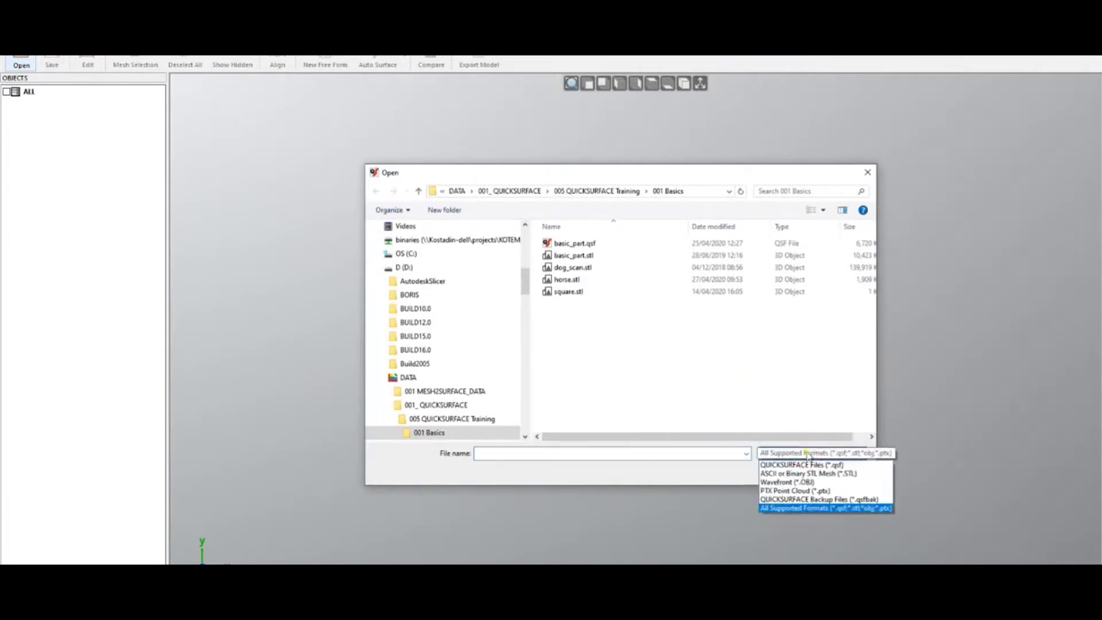
left_click(854, 474)
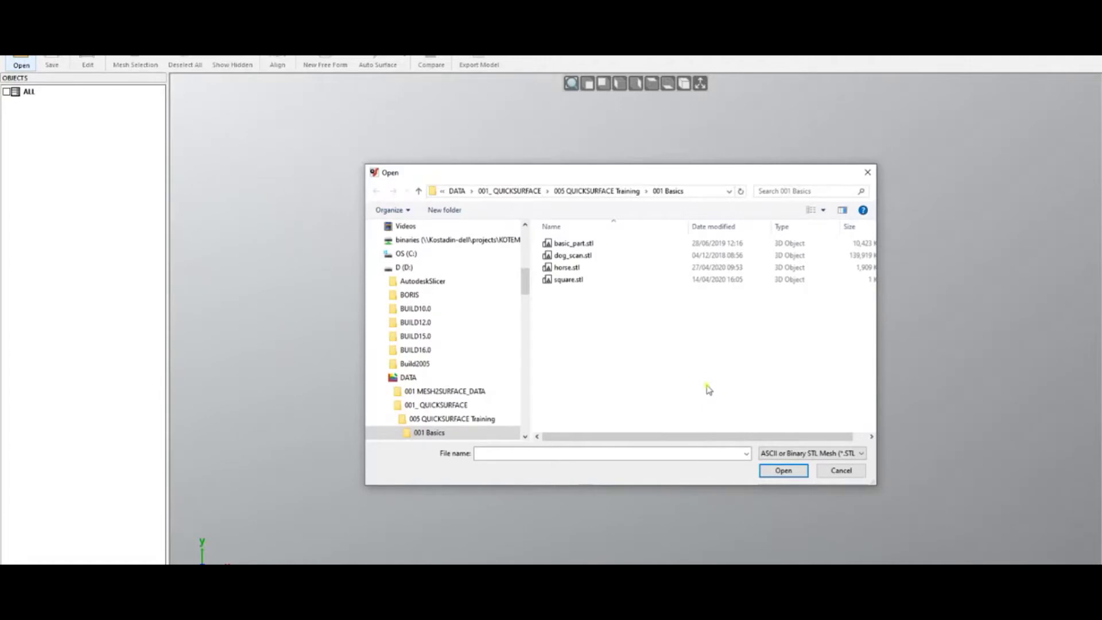
left_click(566, 269)
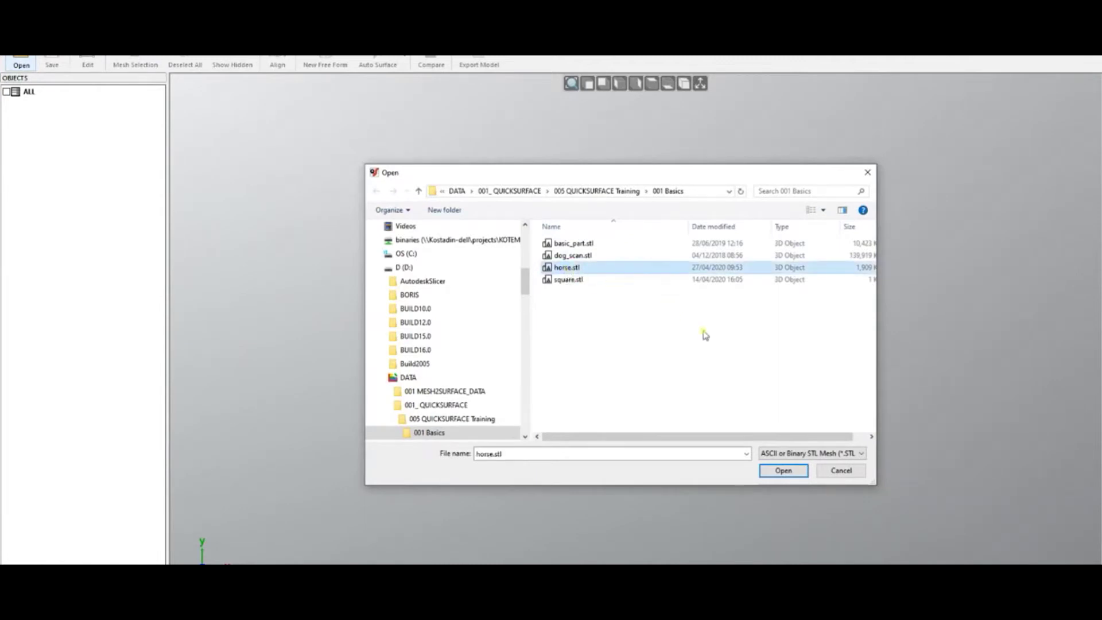
left_click(789, 473)
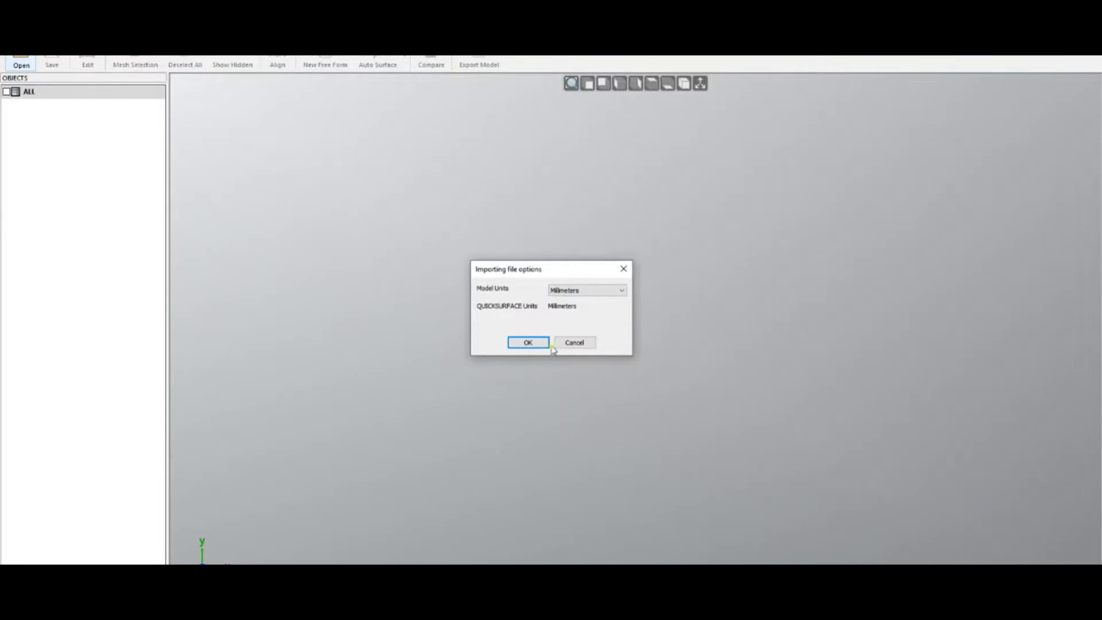
Import the horse scan with Millimeters kept as the model units
left_click(588, 291)
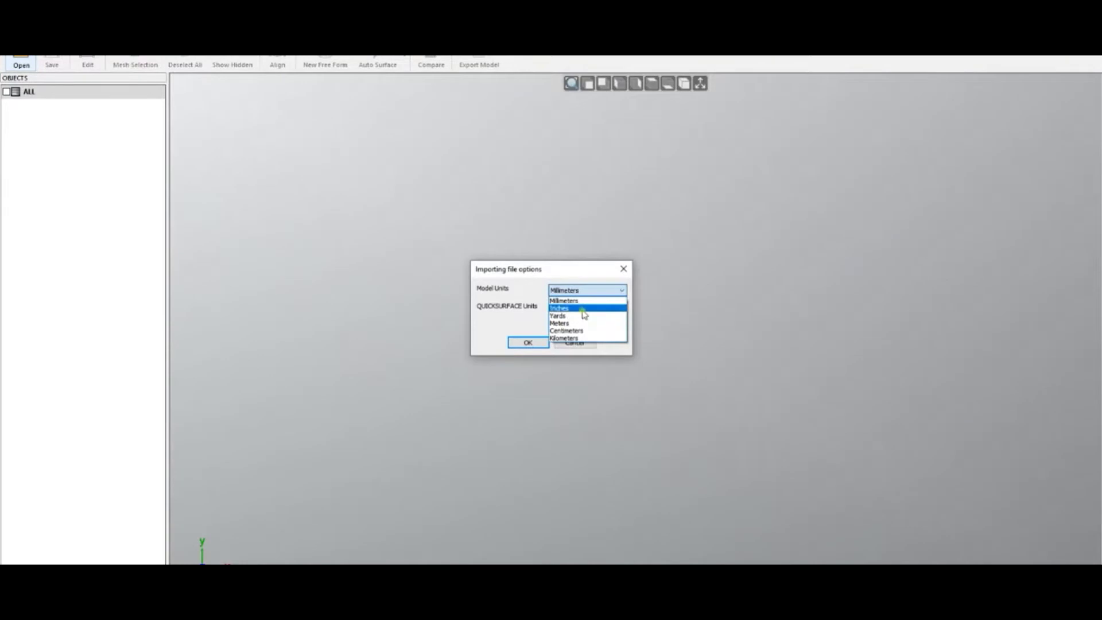
left_click(591, 301)
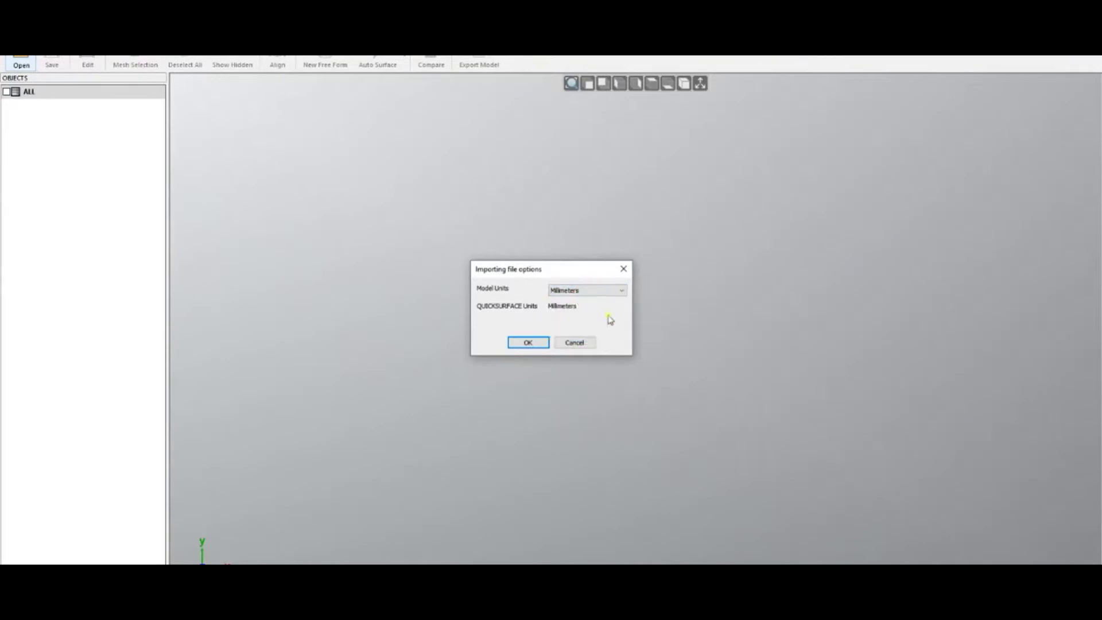
left_click(528, 342)
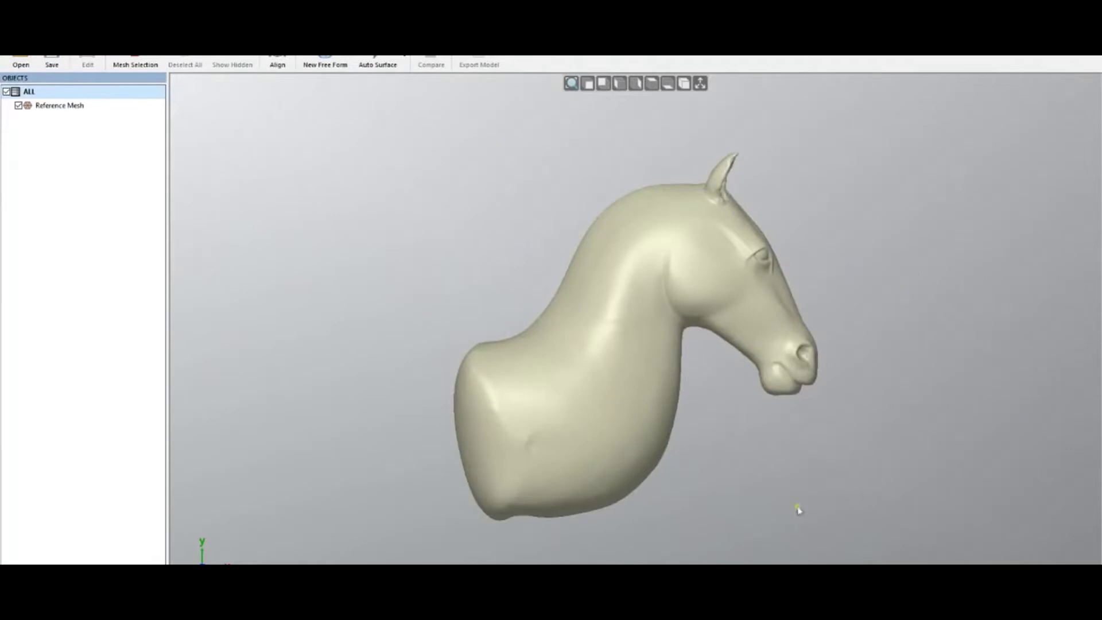
left_click(589, 86)
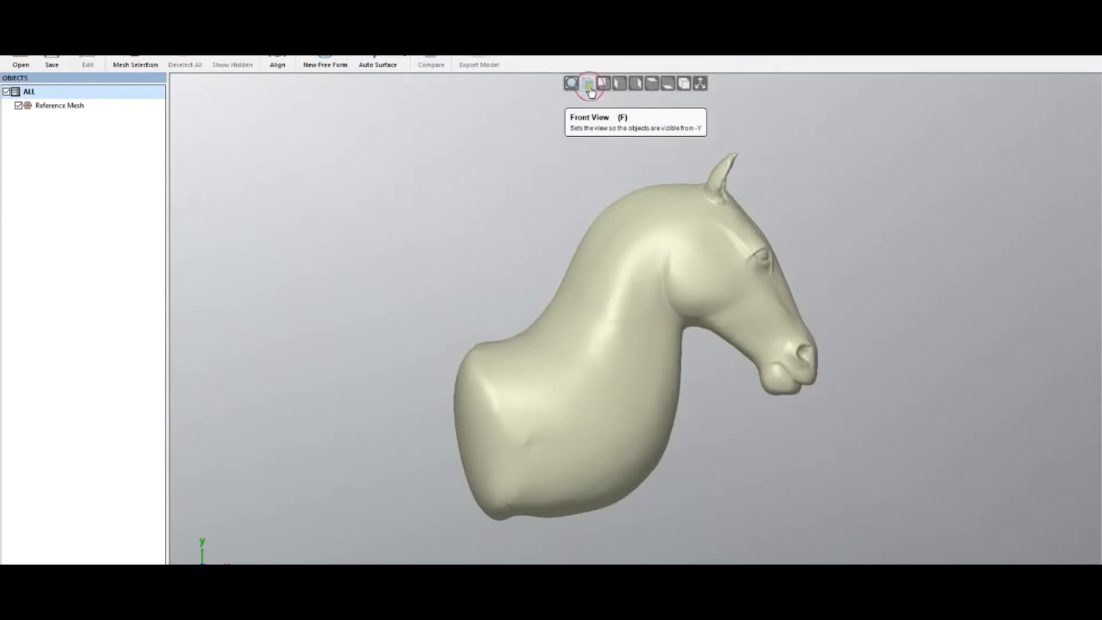
left_click(620, 85)
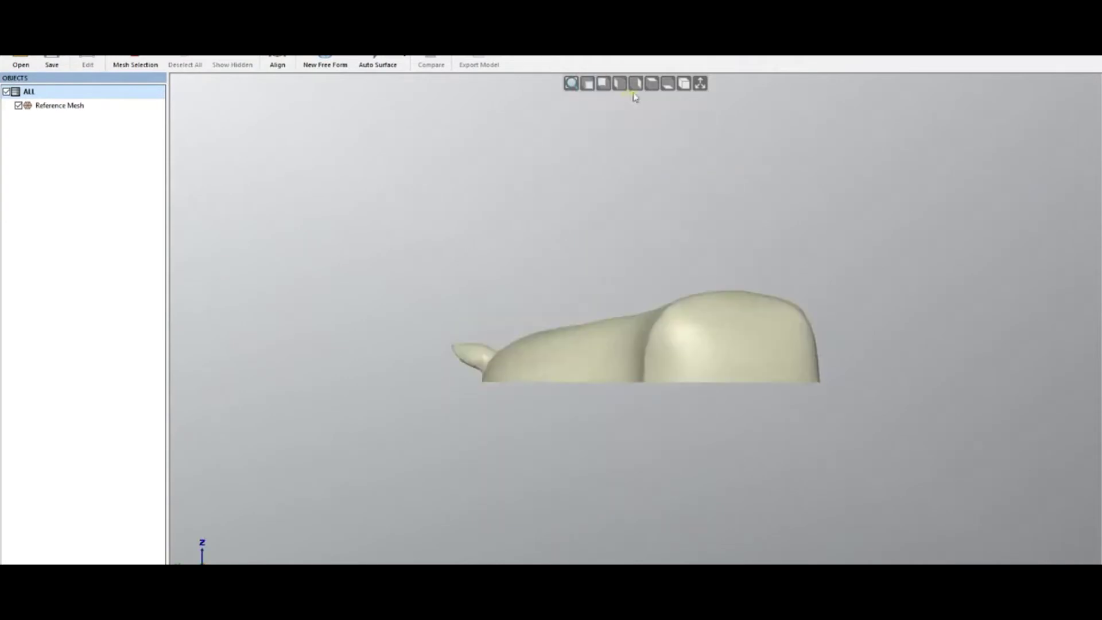
left_click(651, 84)
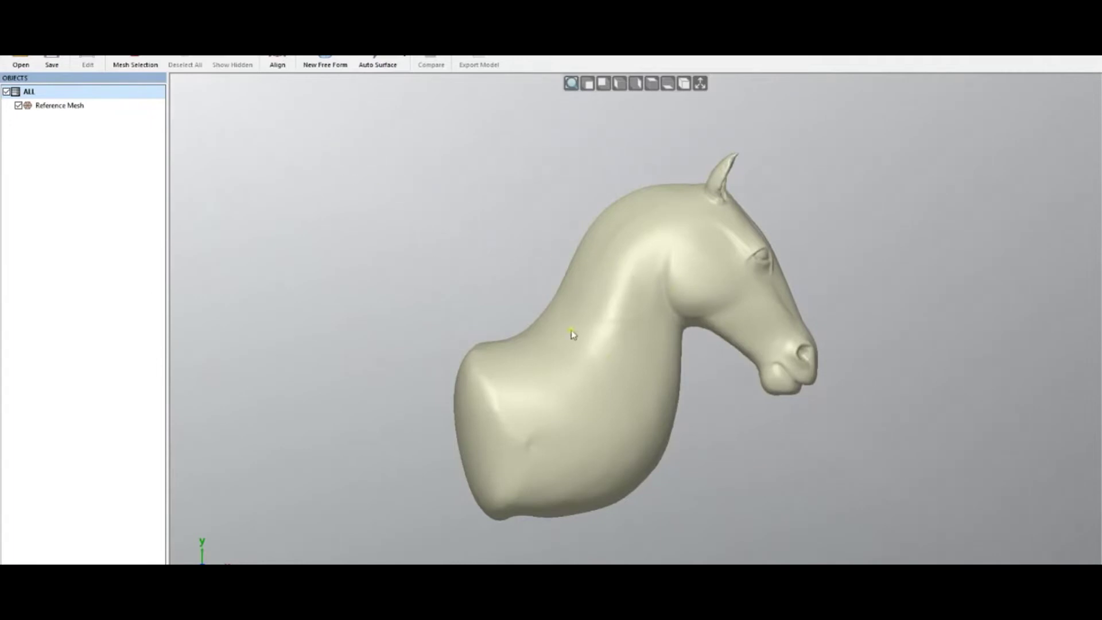
In Options, choose Default mouse navigation and restore the default background top colour
left_click(189, 57)
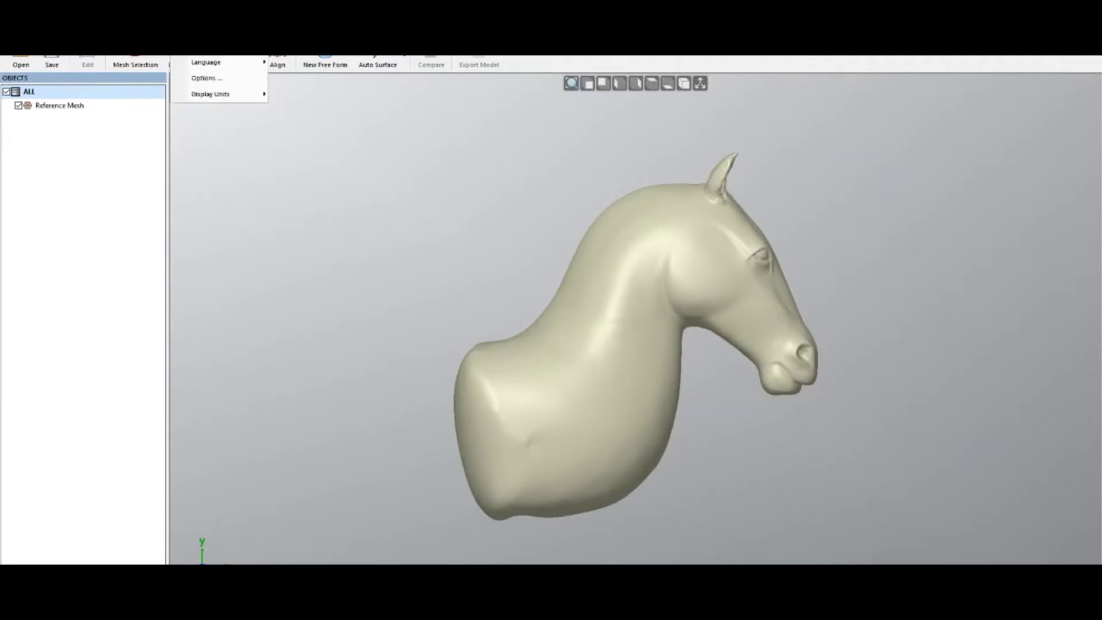
left_click(196, 79)
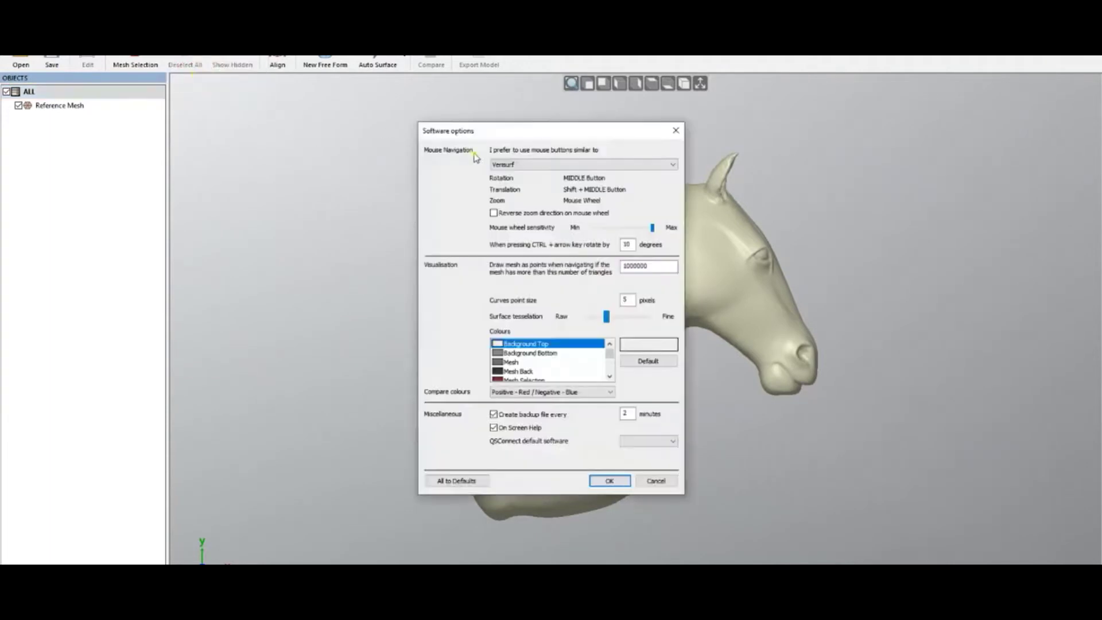
left_click(493, 164)
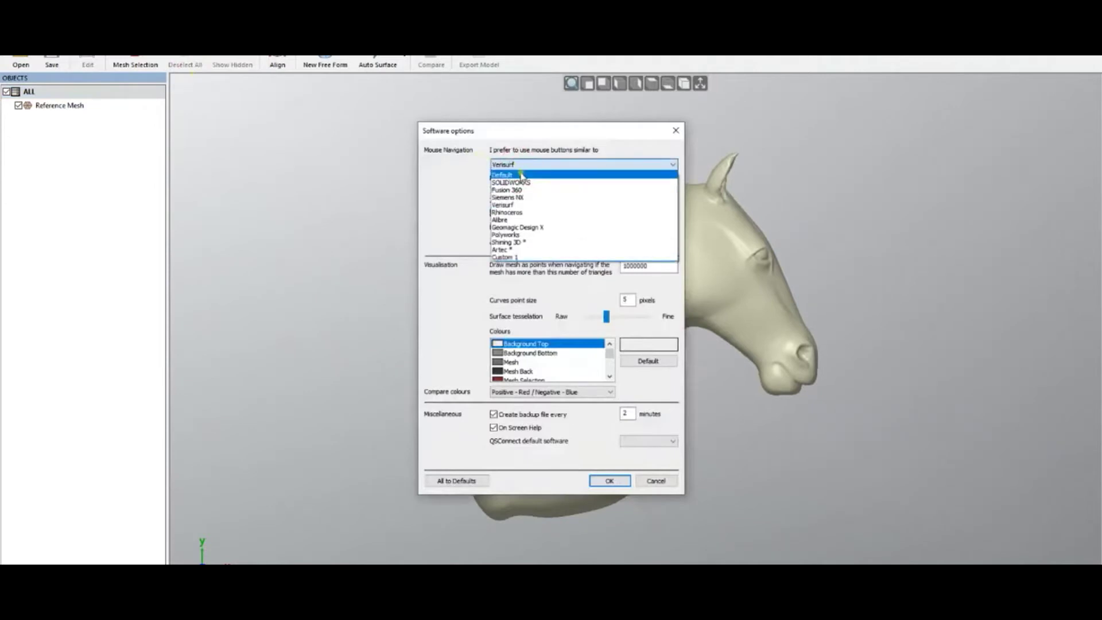
left_click(522, 172)
left_click(521, 165)
left_click(527, 173)
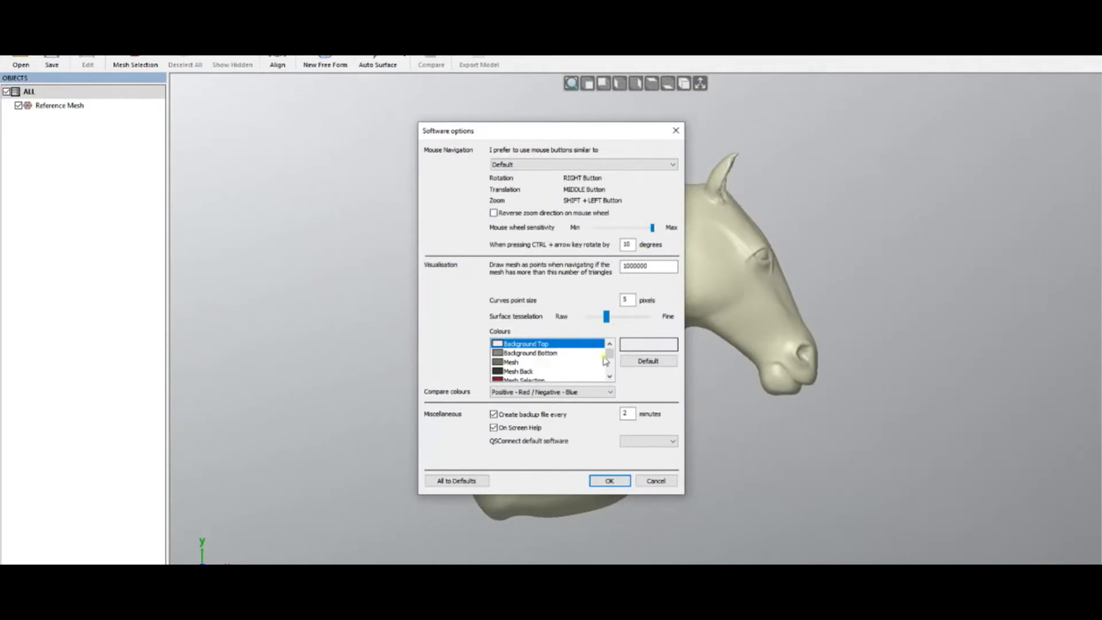
left_click(645, 346)
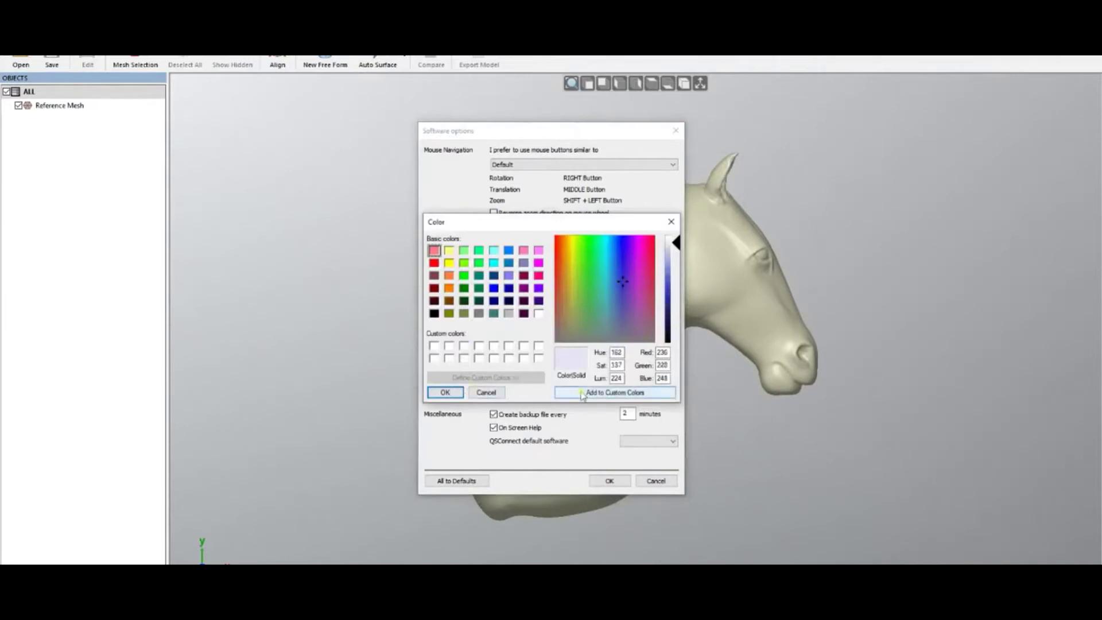
left_click(447, 393)
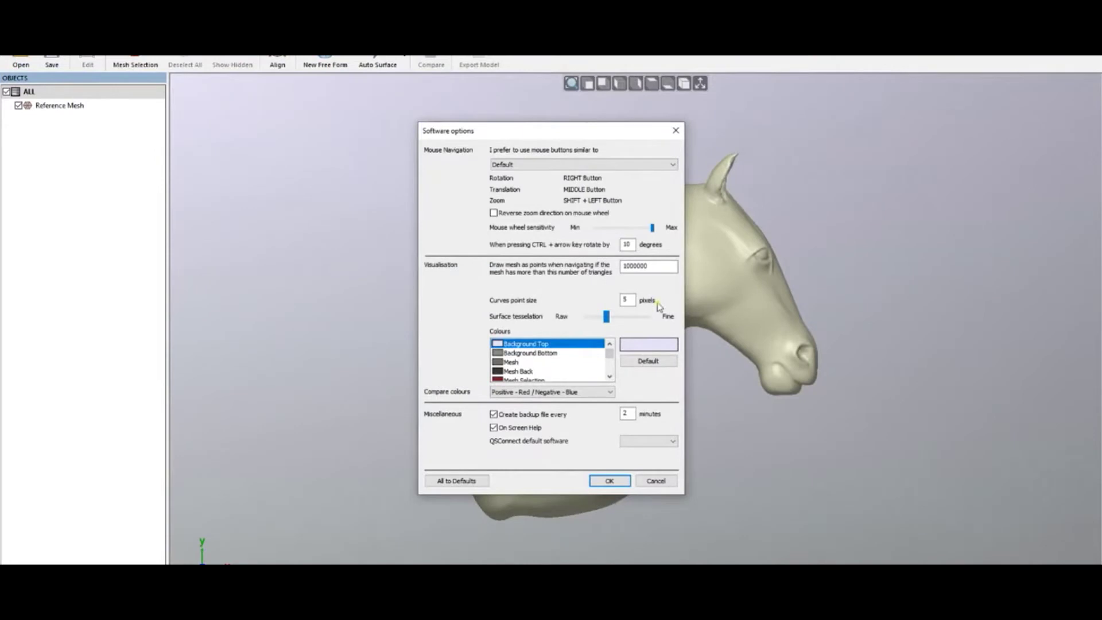
left_click(657, 361)
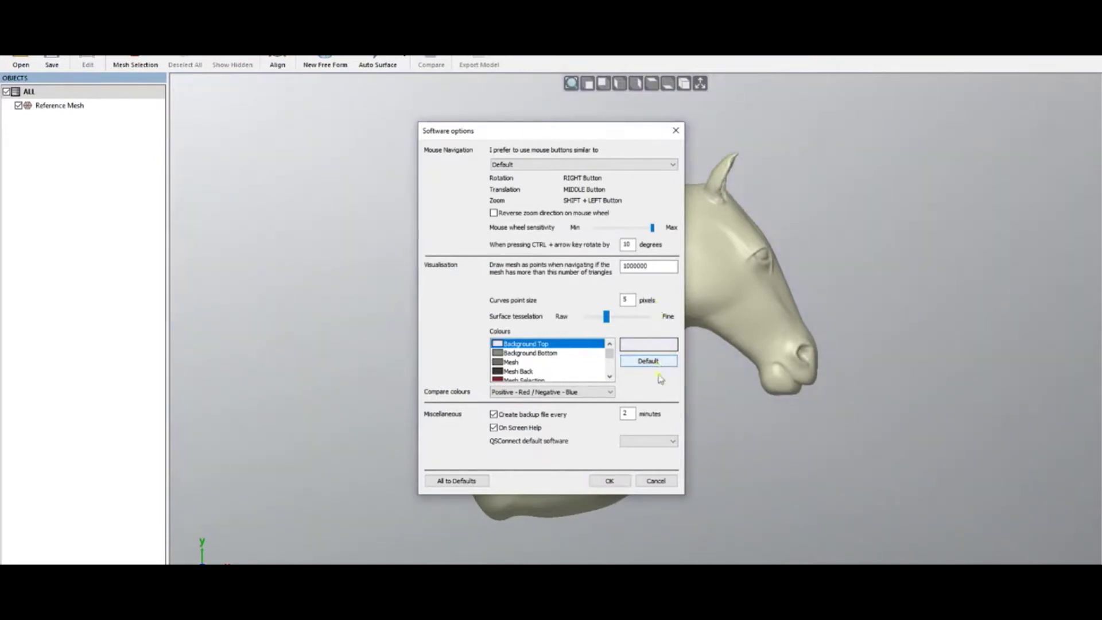
left_click(609, 480)
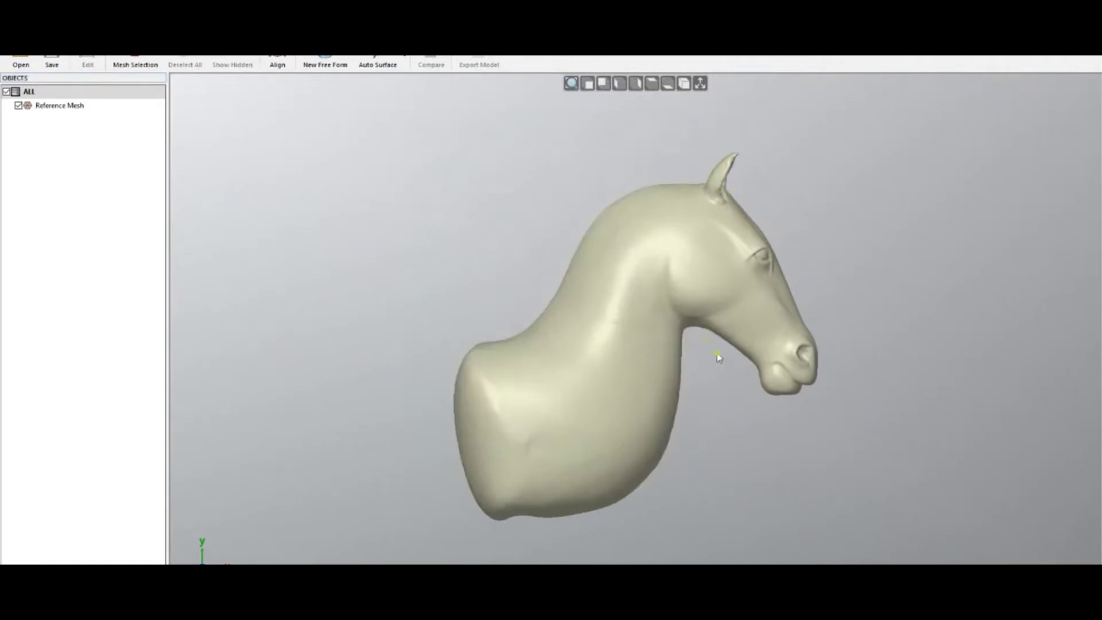
right_click_drag(718, 357, 669, 344)
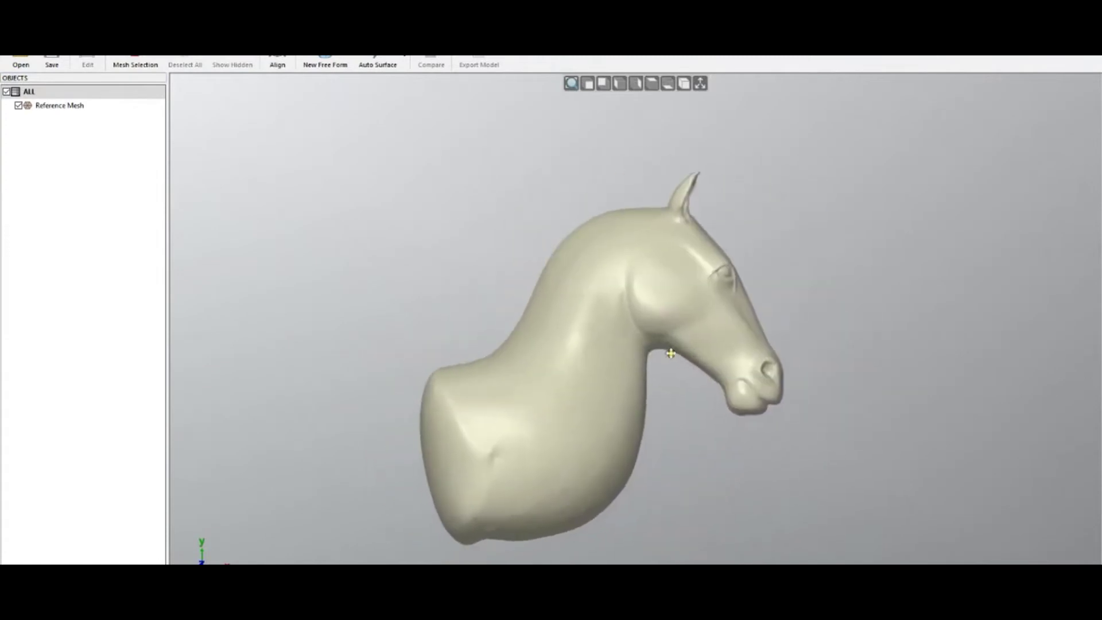
scroll(677, 356, "down", 3)
scroll(727, 374, "up", 5)
scroll(727, 373, "down", 2)
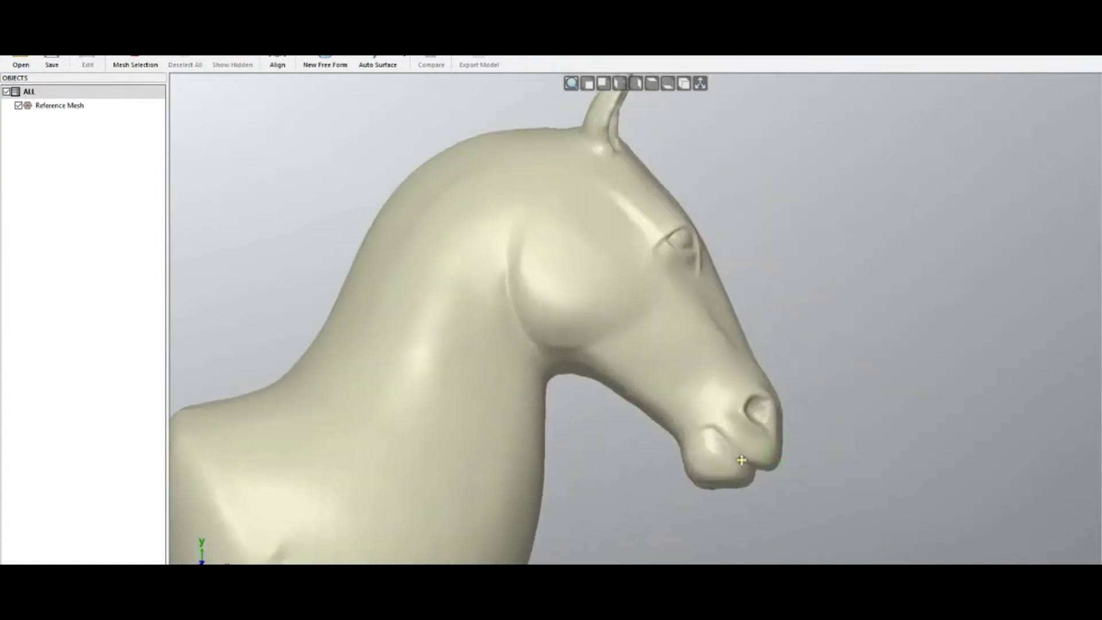
right_click_drag(726, 373, 687, 366)
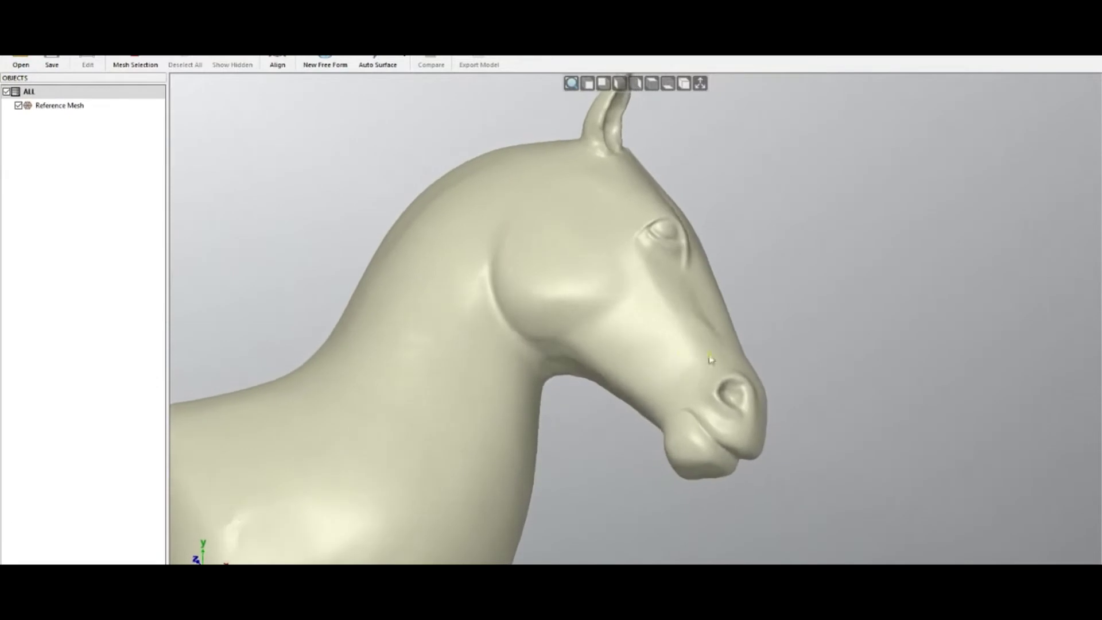
scroll(687, 366, "down", 5)
scroll(687, 366, "up", 3)
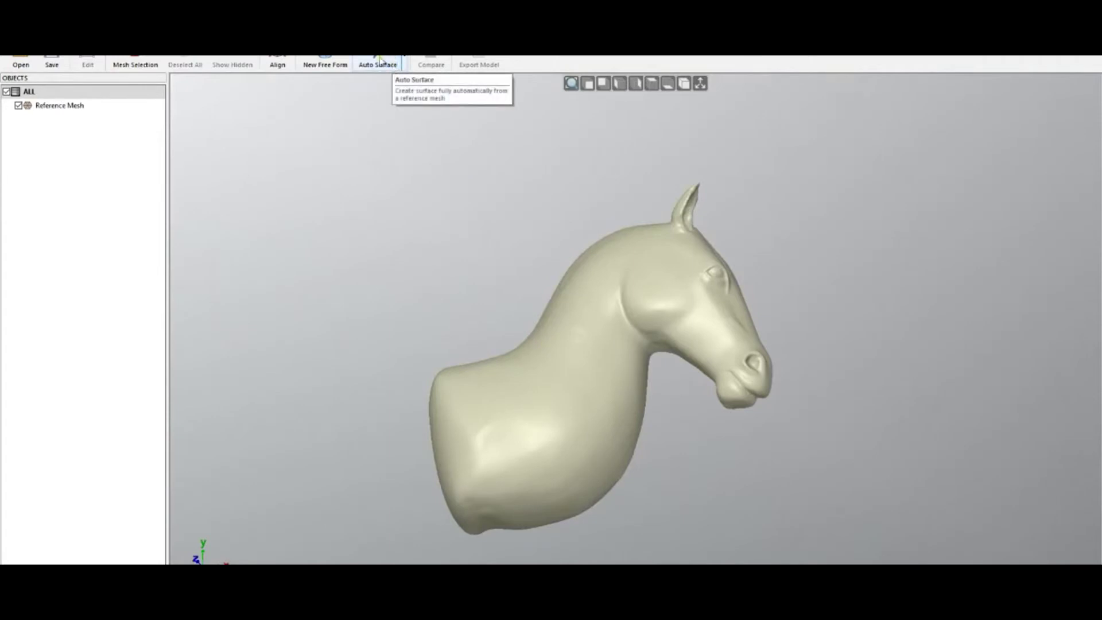
left_click(388, 62)
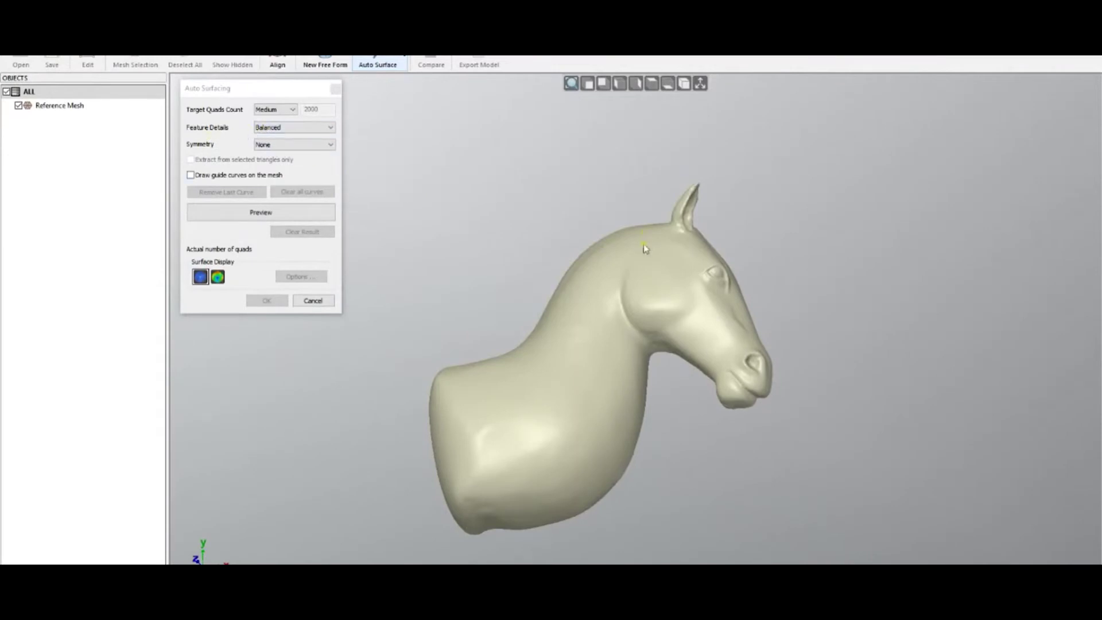
middle_click_drag(646, 248, 612, 411)
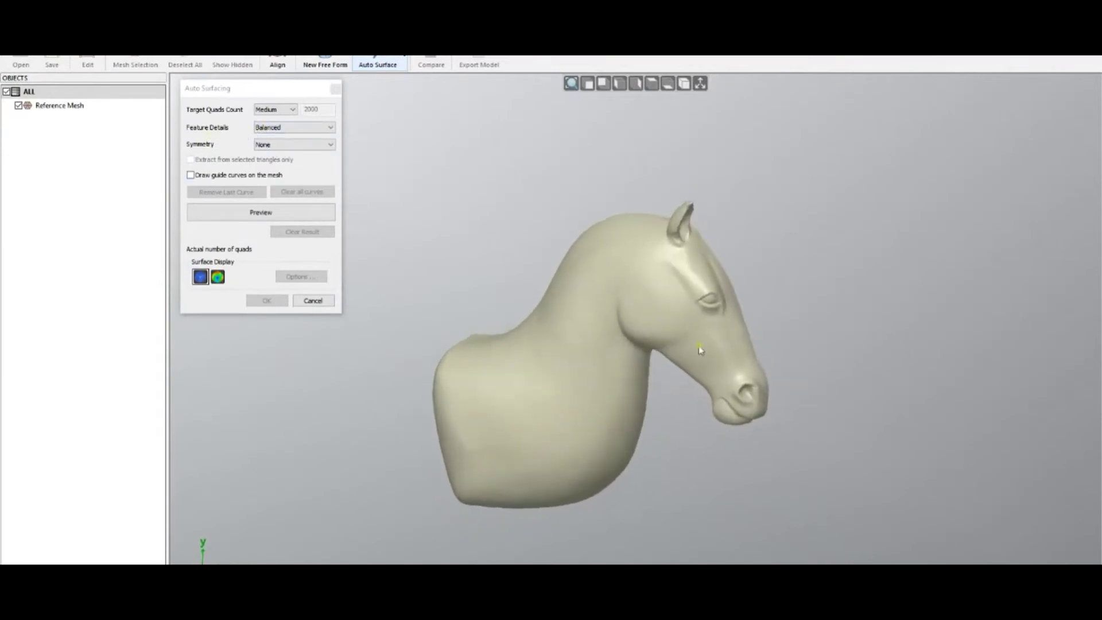
left_click(295, 128)
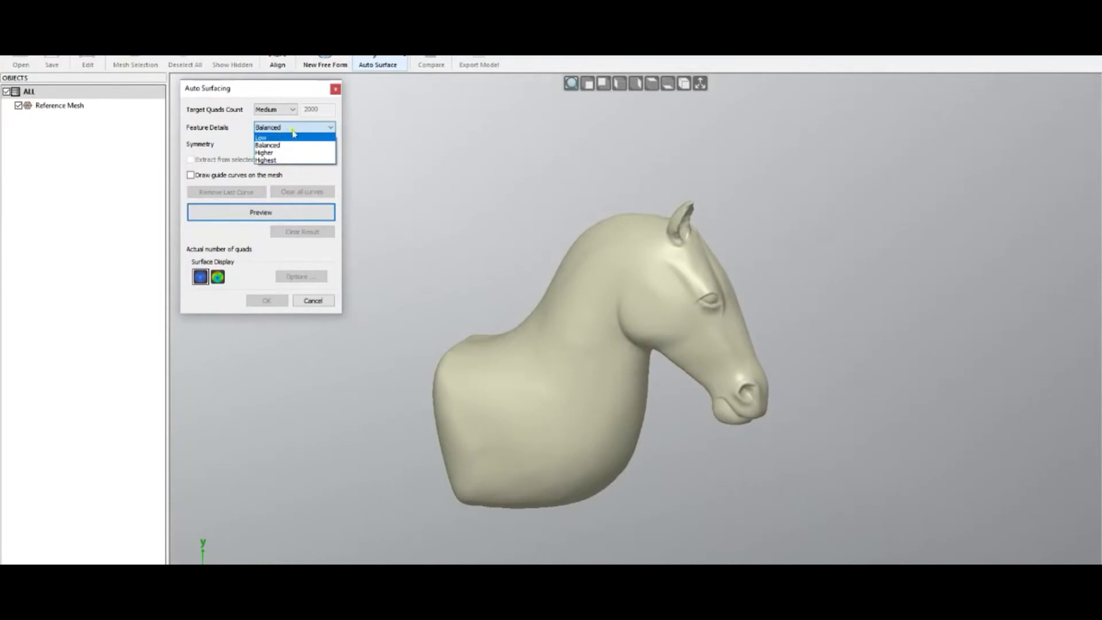
left_click(299, 145)
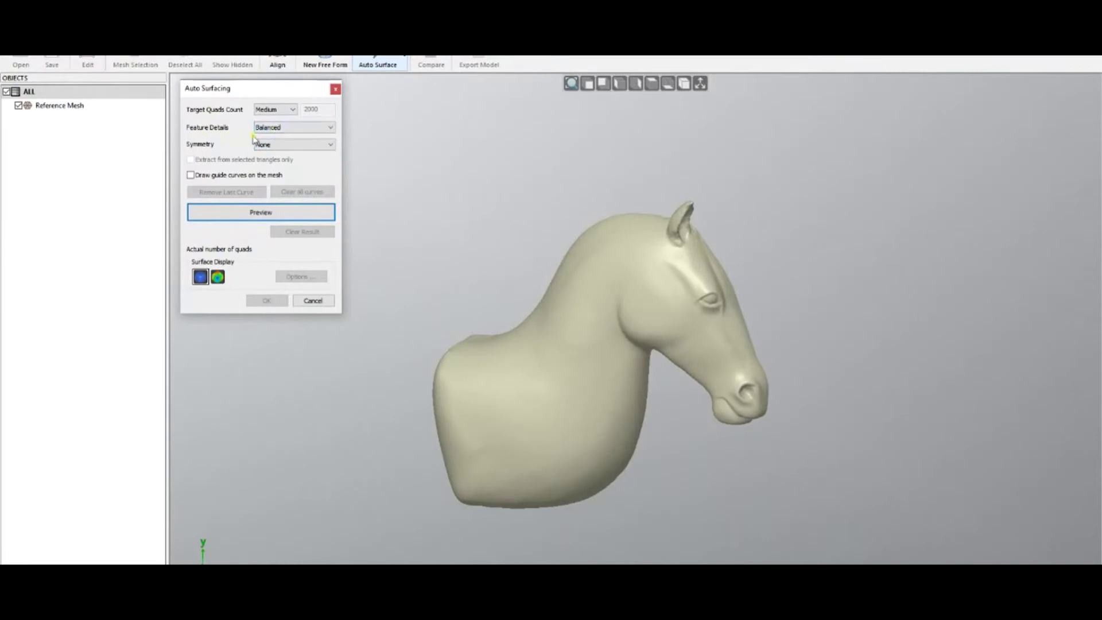
left_click_drag(695, 294, 601, 359)
left_click_drag(508, 244, 530, 310)
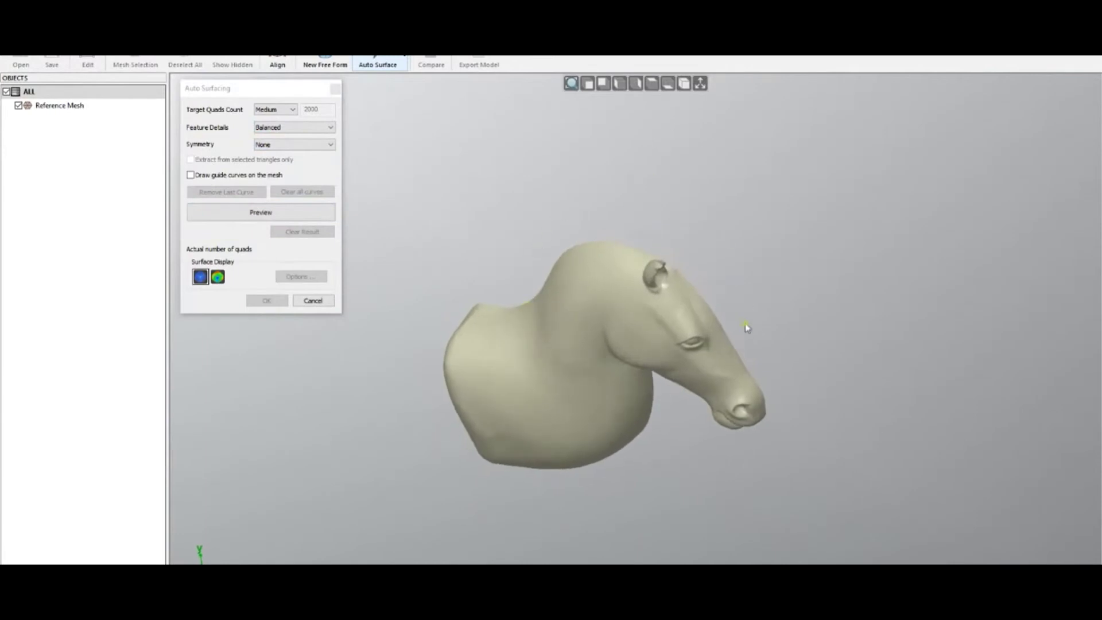
left_click_drag(747, 328, 664, 343)
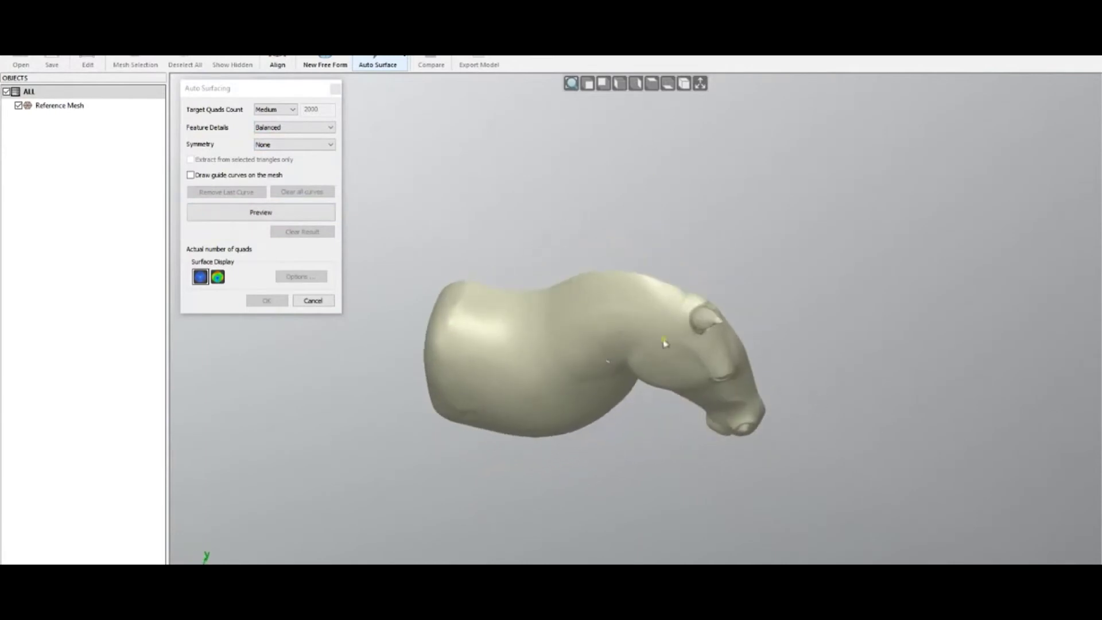
left_click_drag(558, 287, 520, 262)
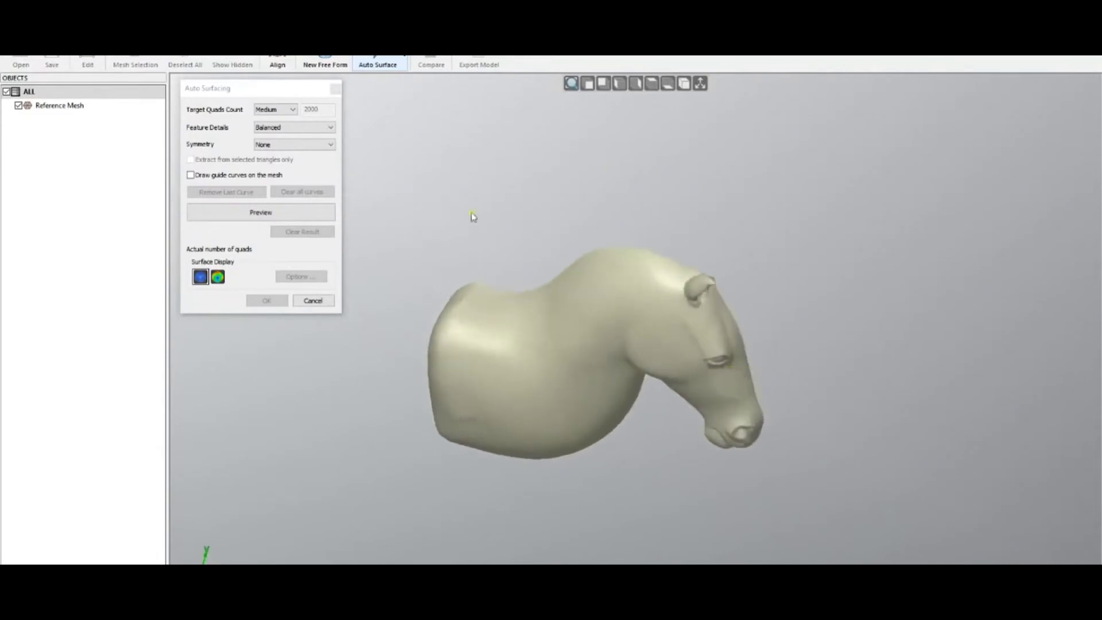
left_click(292, 145)
left_click(280, 167)
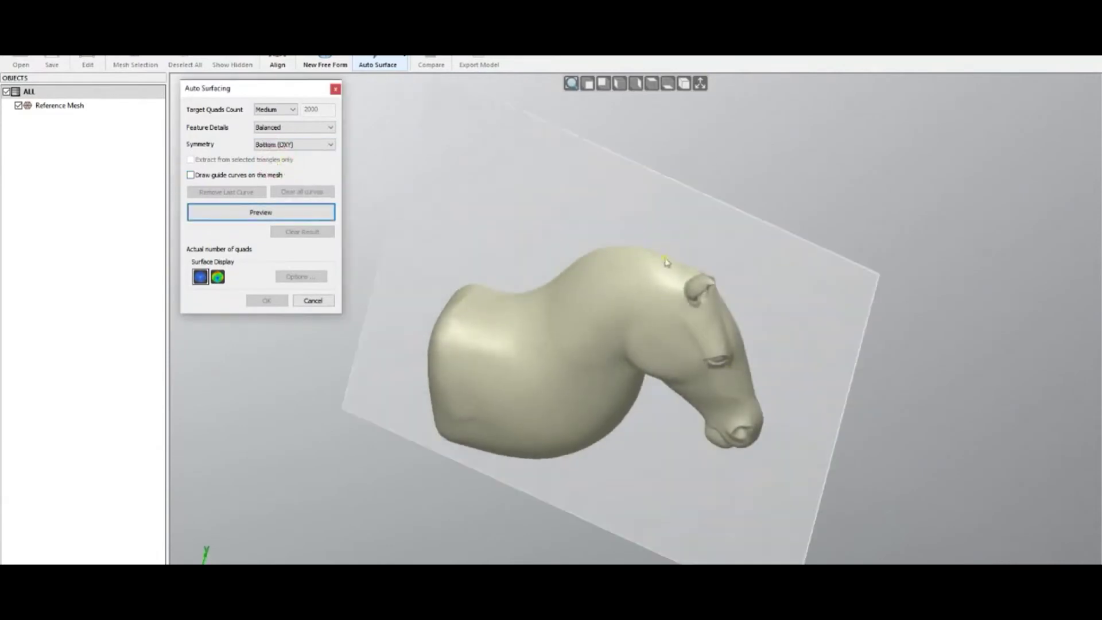
left_click_drag(666, 262, 597, 373)
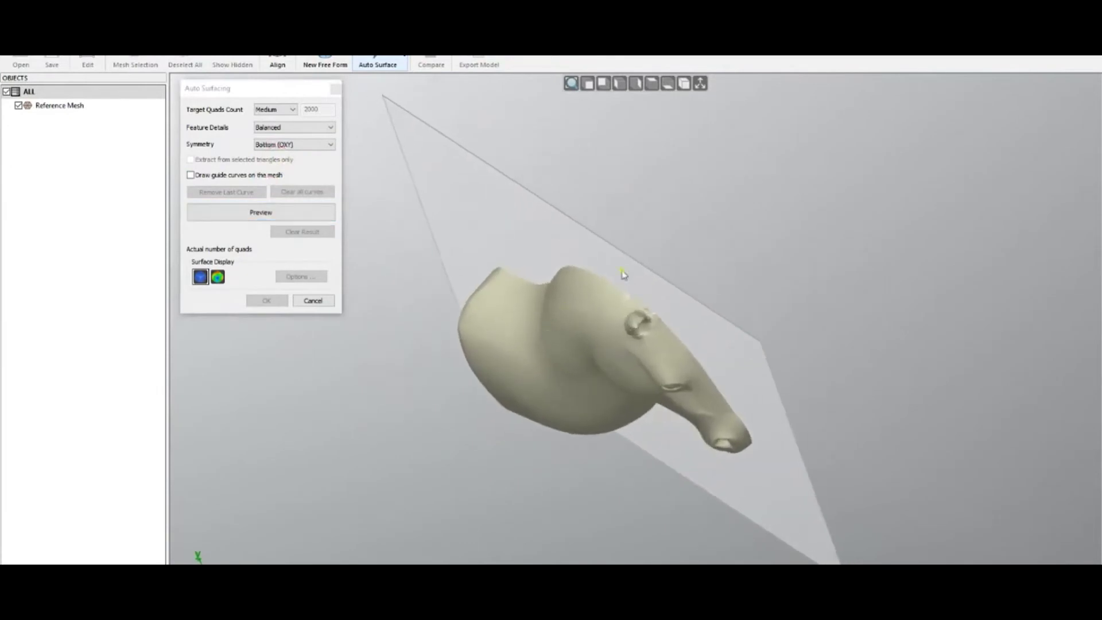
left_click(322, 144)
left_click(318, 155)
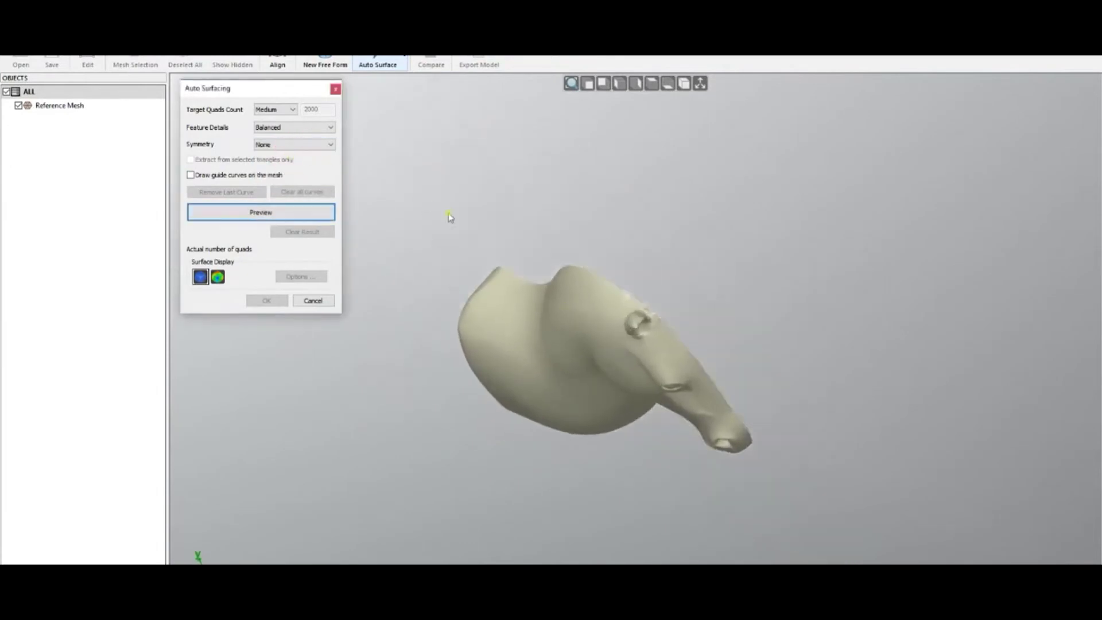
Preview a 2243-quad auto surface on the horse and show its -0.5 to 0.5 mm deviation map
left_click(291, 220)
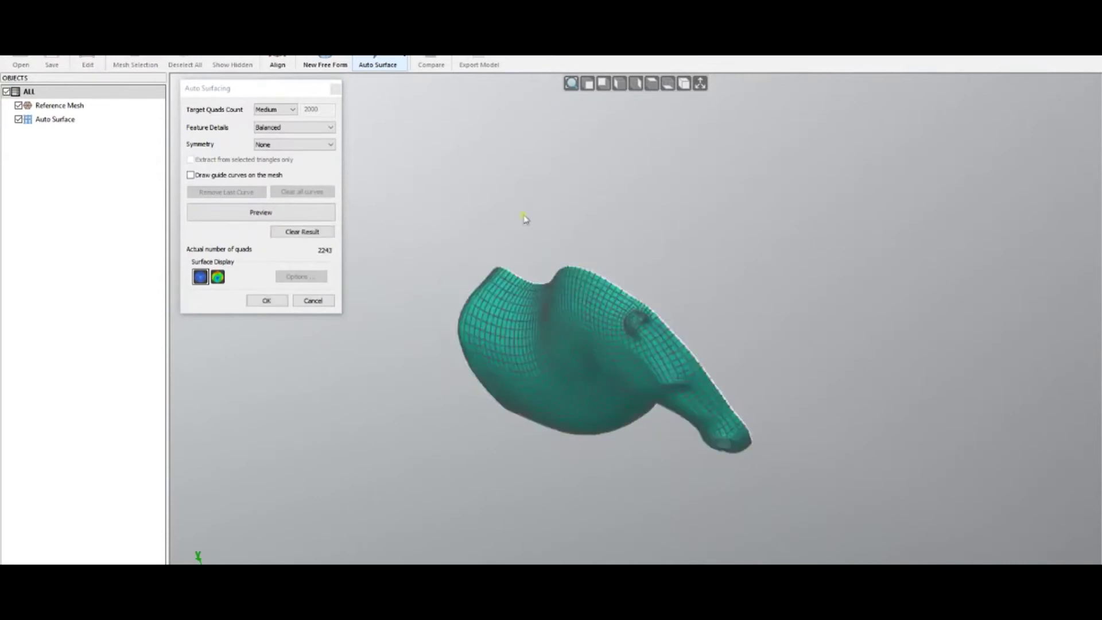
middle_click_drag(600, 412, 768, 186)
middle_click_drag(701, 461, 715, 333)
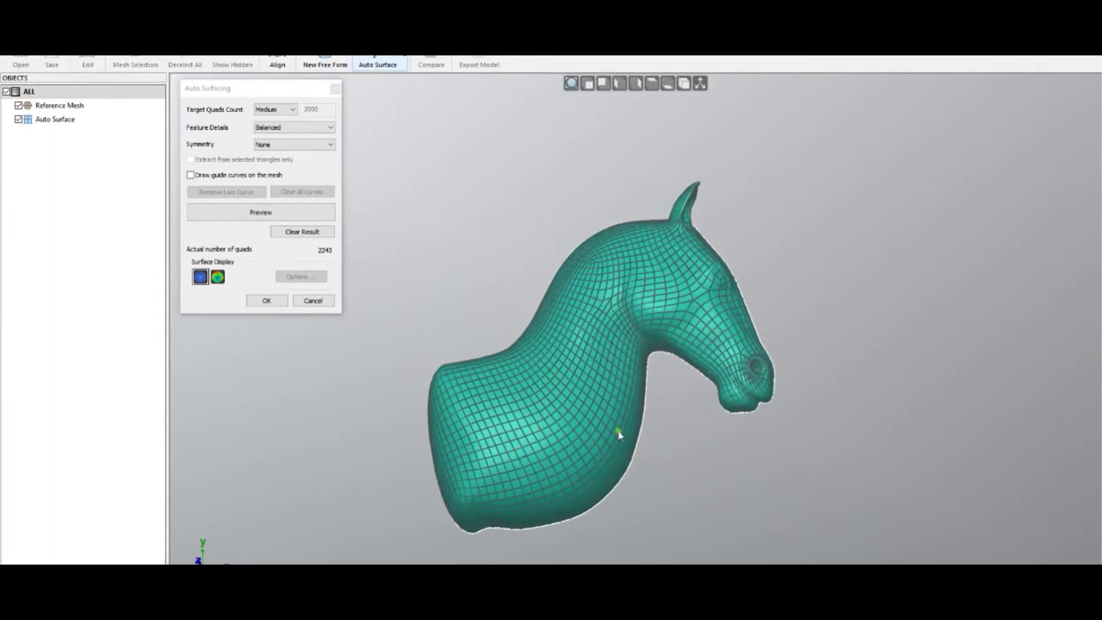
scroll(626, 423, "up", 2)
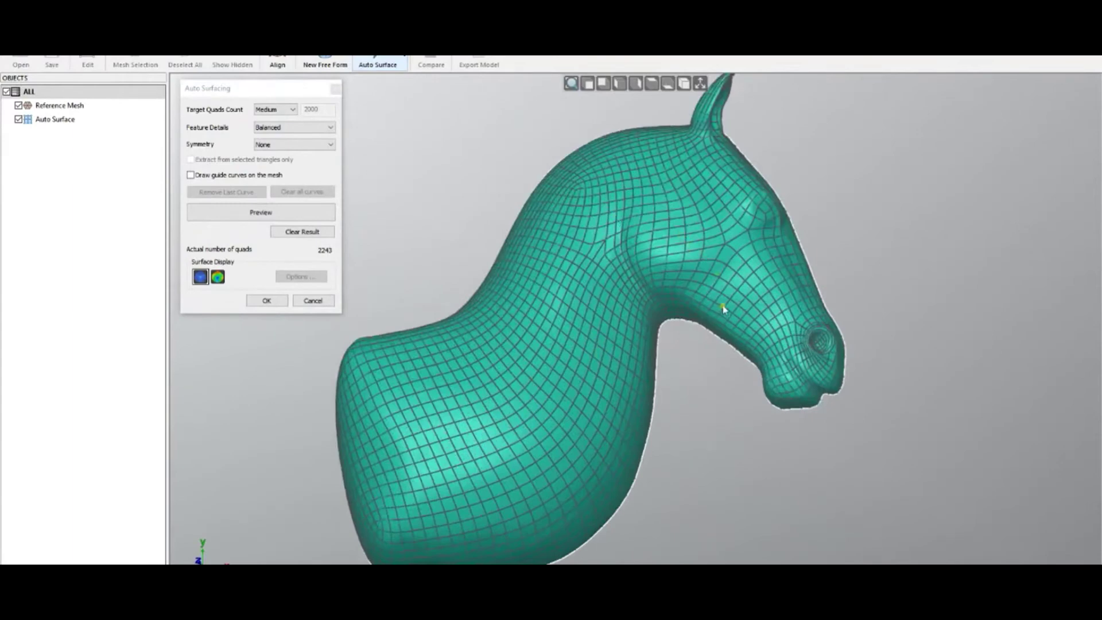
left_click(217, 278)
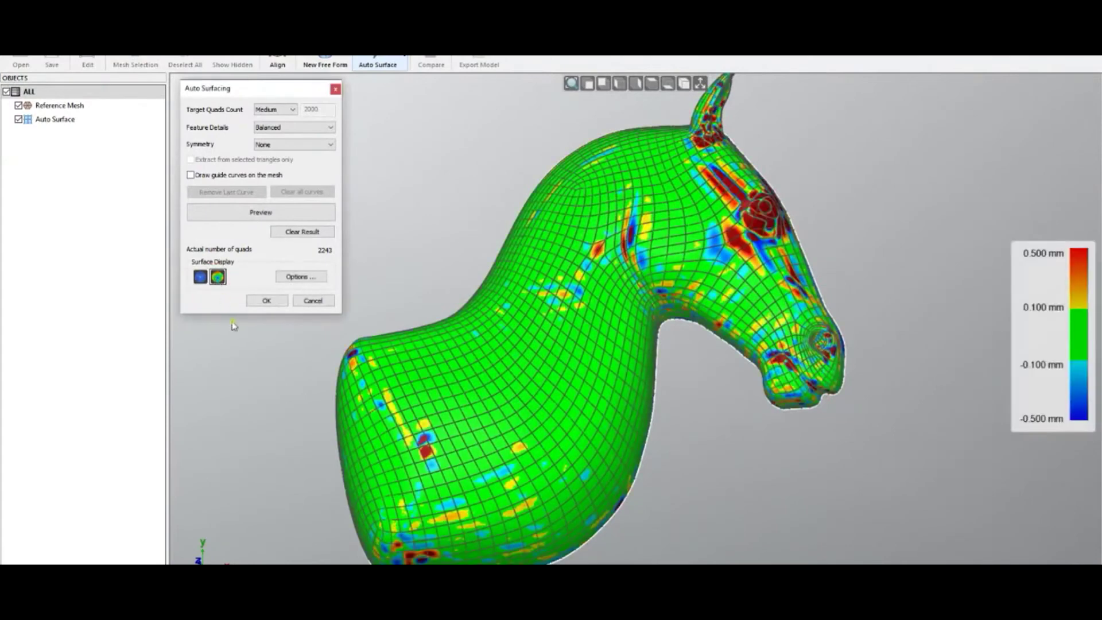
Set Target Quads Count to Fine, return to shaded surface display, and accept the auto surface
right_click_drag(717, 361, 804, 373)
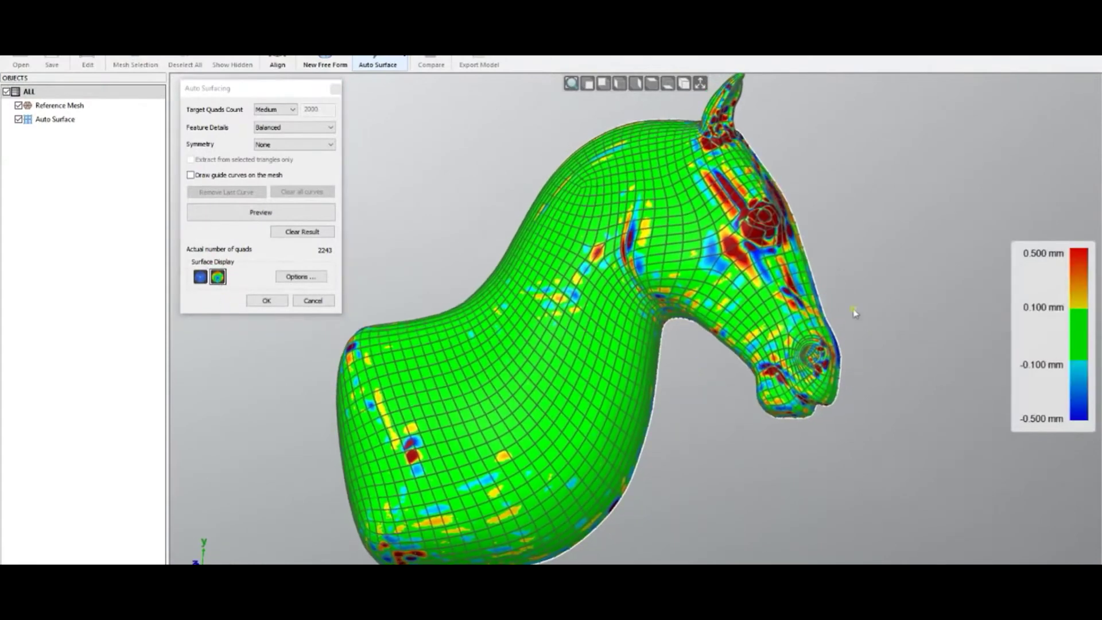
scroll(765, 213, "up", 2)
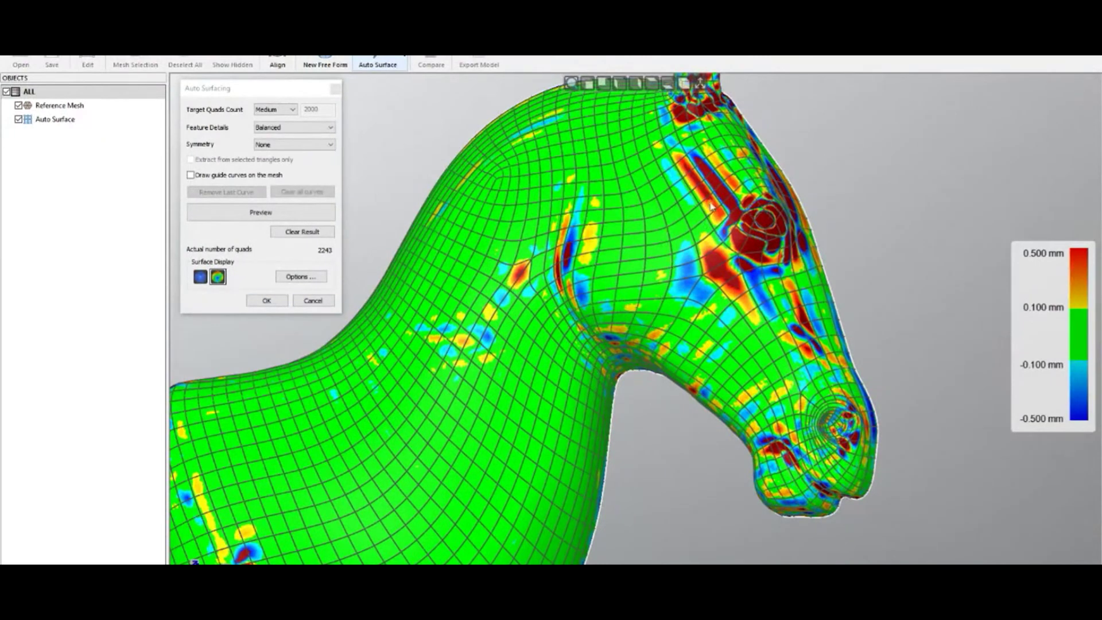
scroll(751, 210, "up", 3)
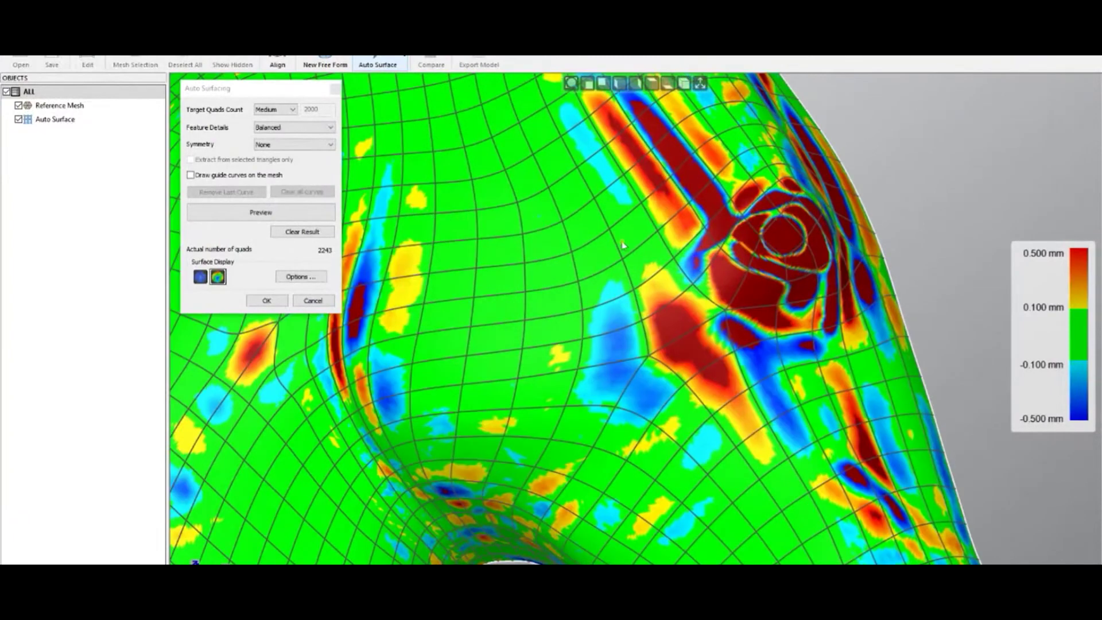
left_click(294, 110)
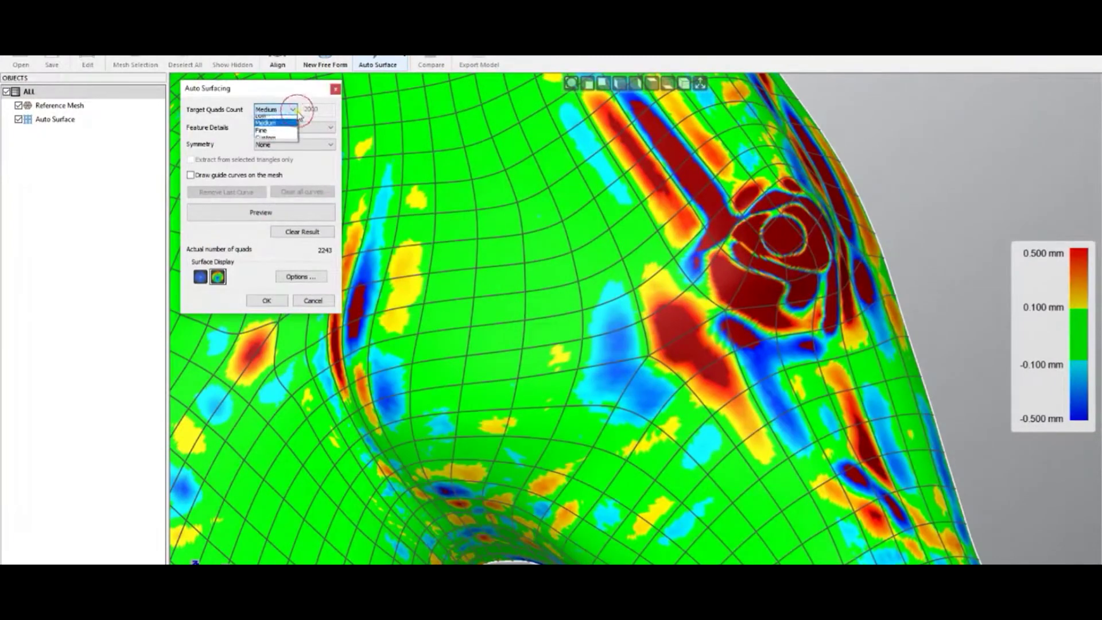
left_click(279, 130)
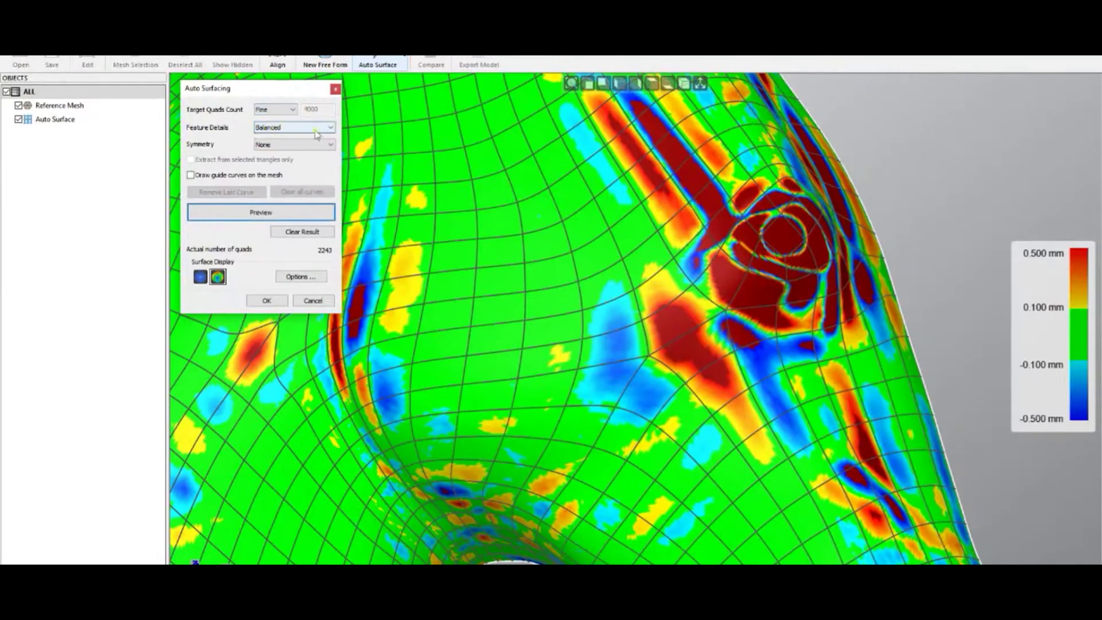
left_click(200, 277)
scroll(717, 287, "down", 5)
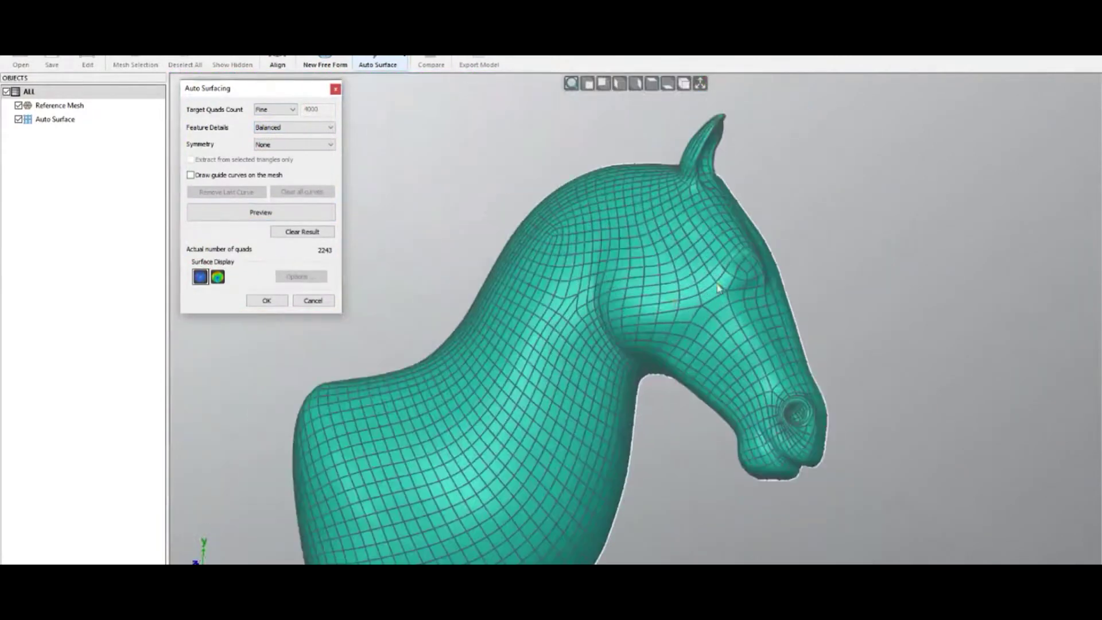
left_click(267, 301)
Select the Auto Surface object in the Objects tree and bring up its context menu
middle_click_drag(733, 290, 678, 393)
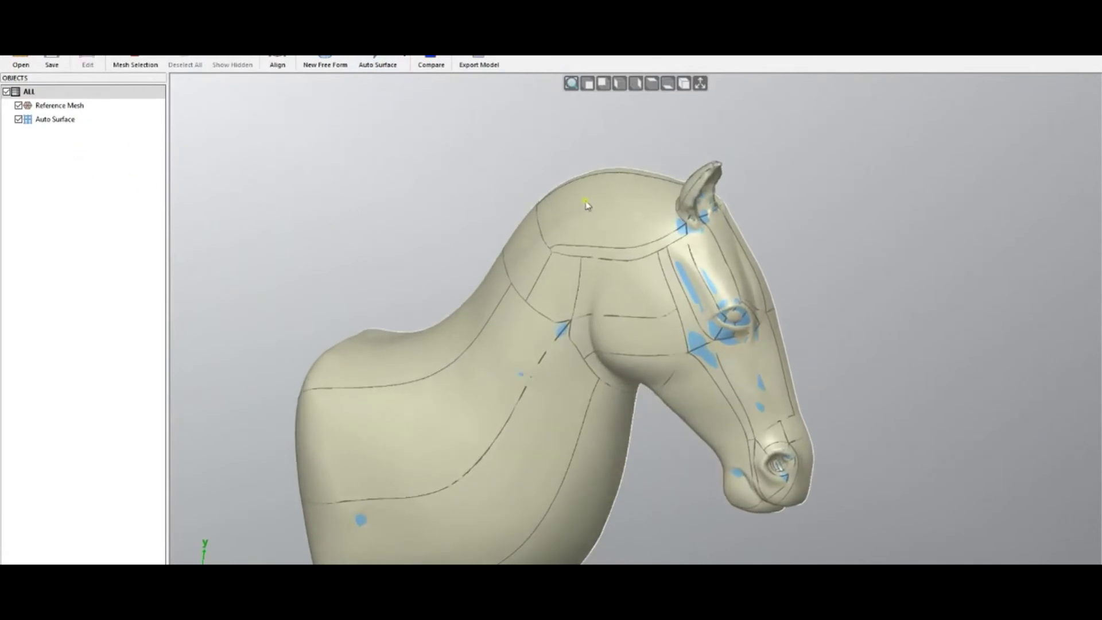
left_click(56, 122)
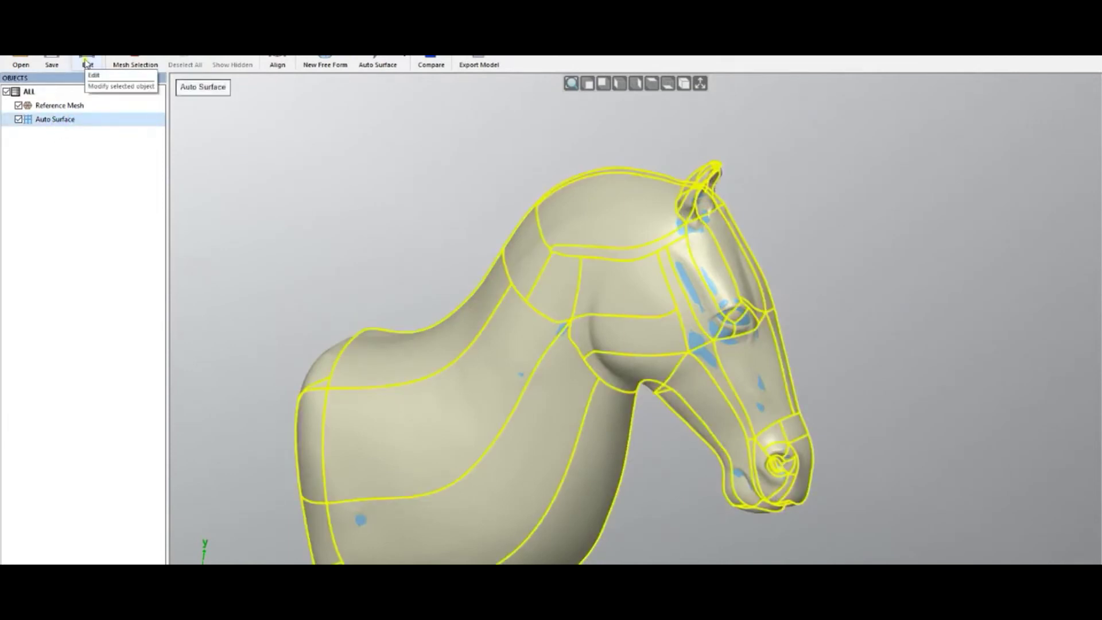
right_click(53, 120)
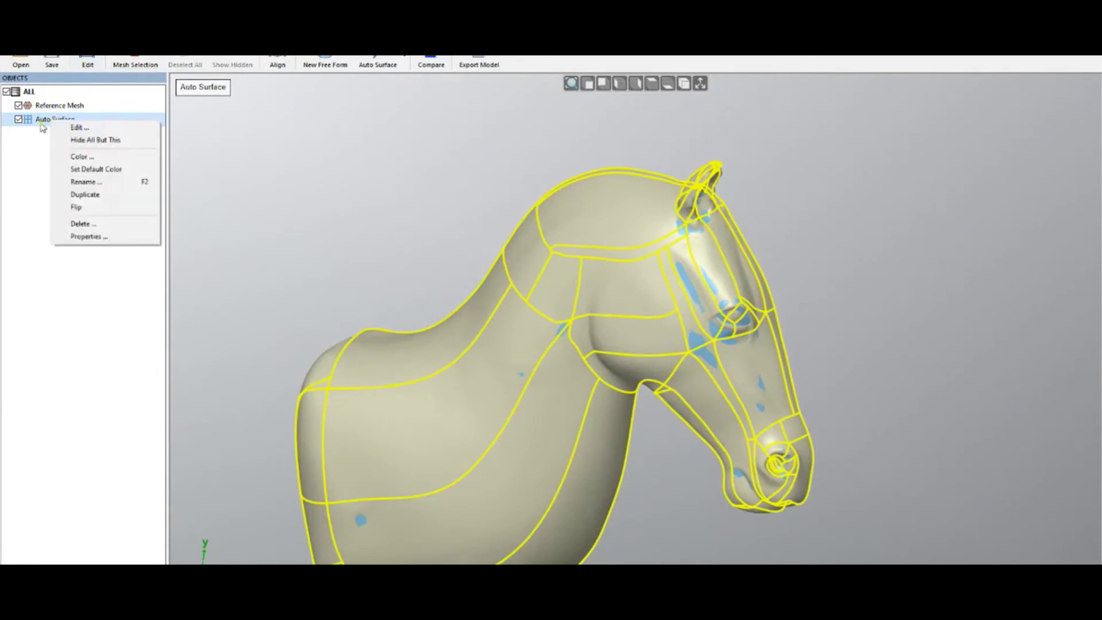
left_click(87, 59)
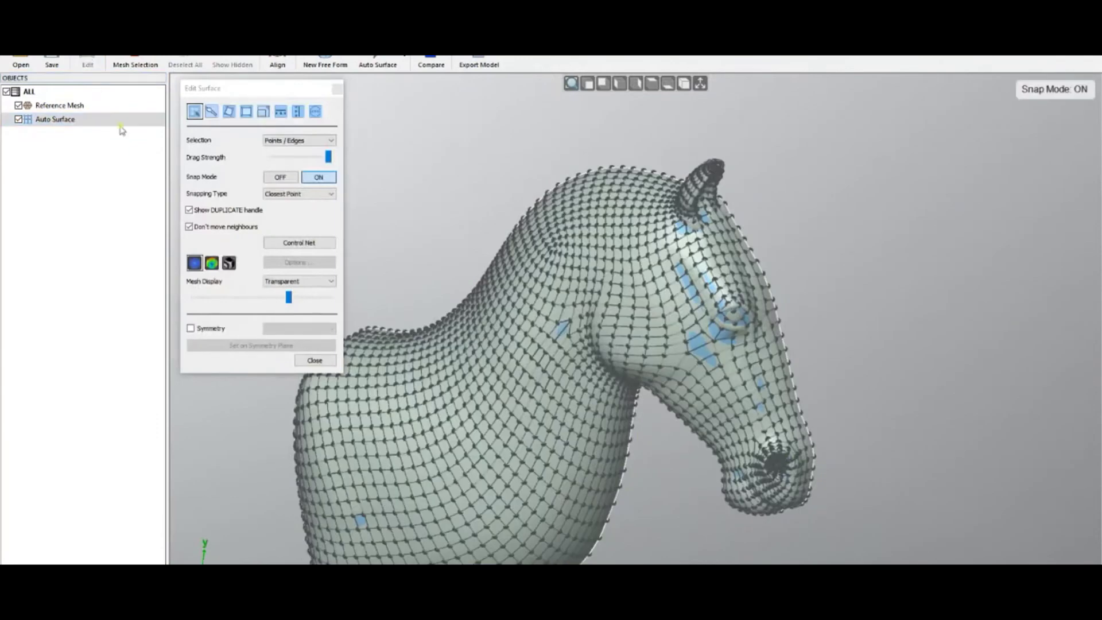
middle_click_drag(463, 212, 505, 375)
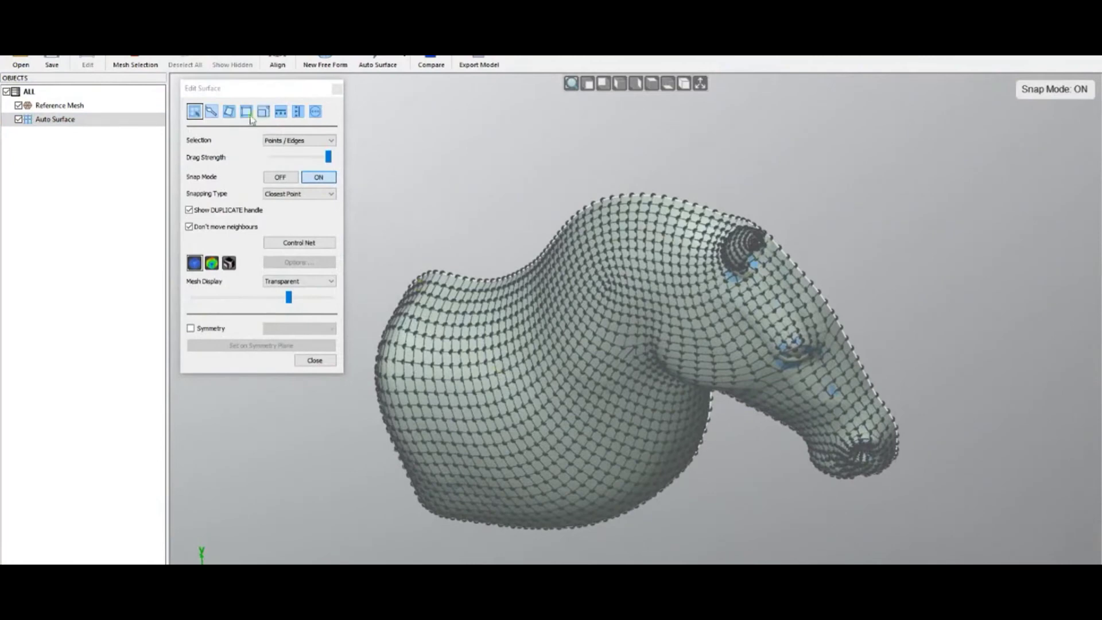
middle_click_drag(480, 183, 509, 227)
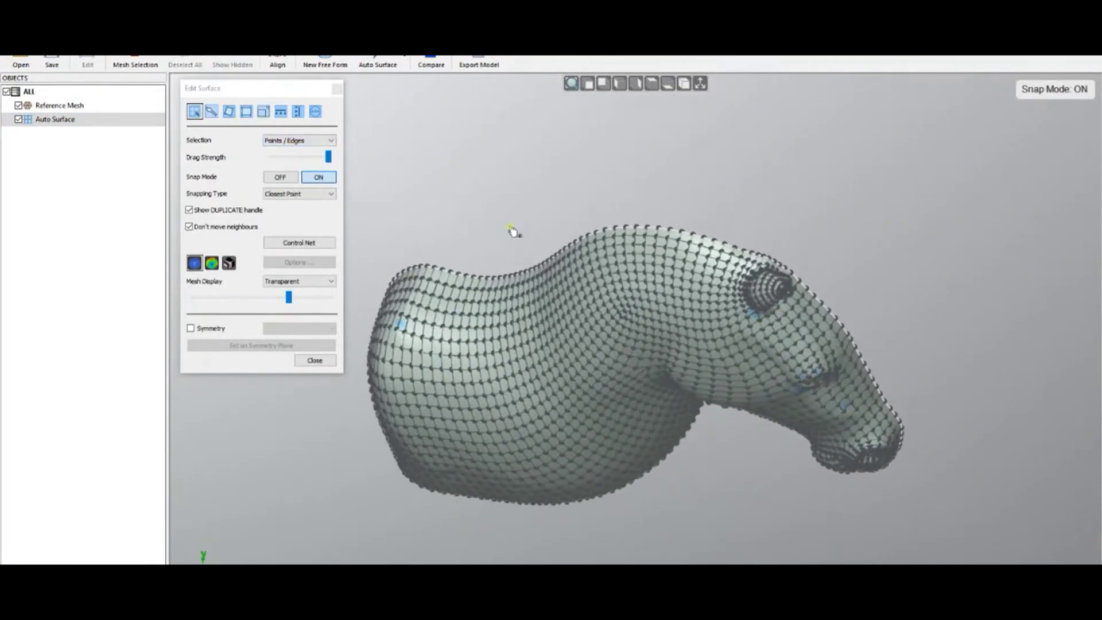
mouse_move(513, 230)
middle_mouse_down()
mouse_move(524, 226)
mouse_move(522, 256)
mouse_move(521, 246)
middle_mouse_up()
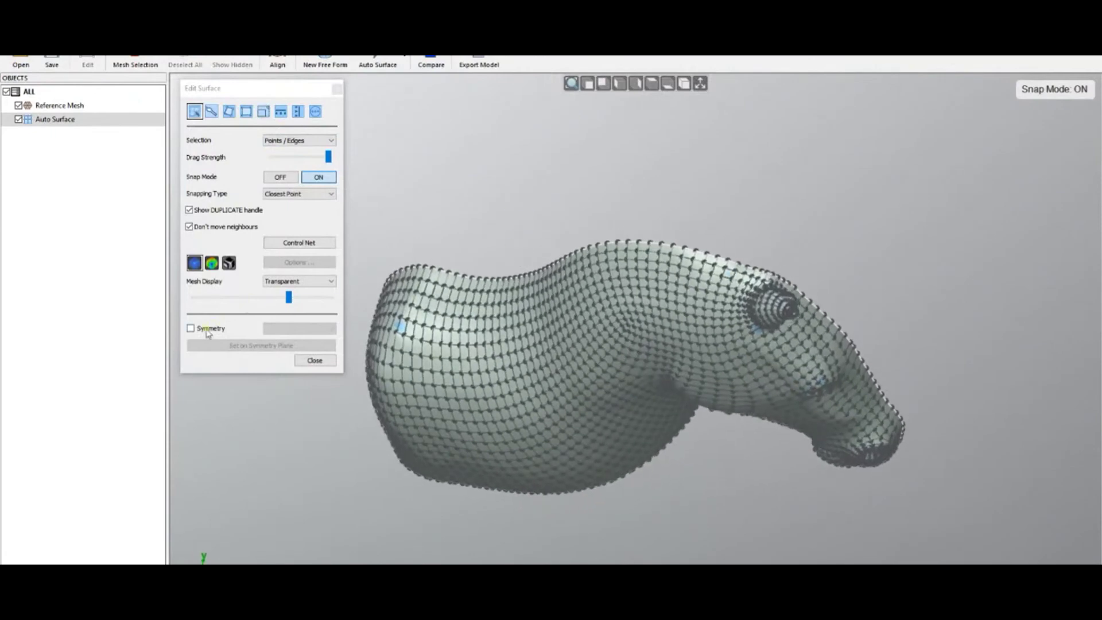
left_click(207, 330)
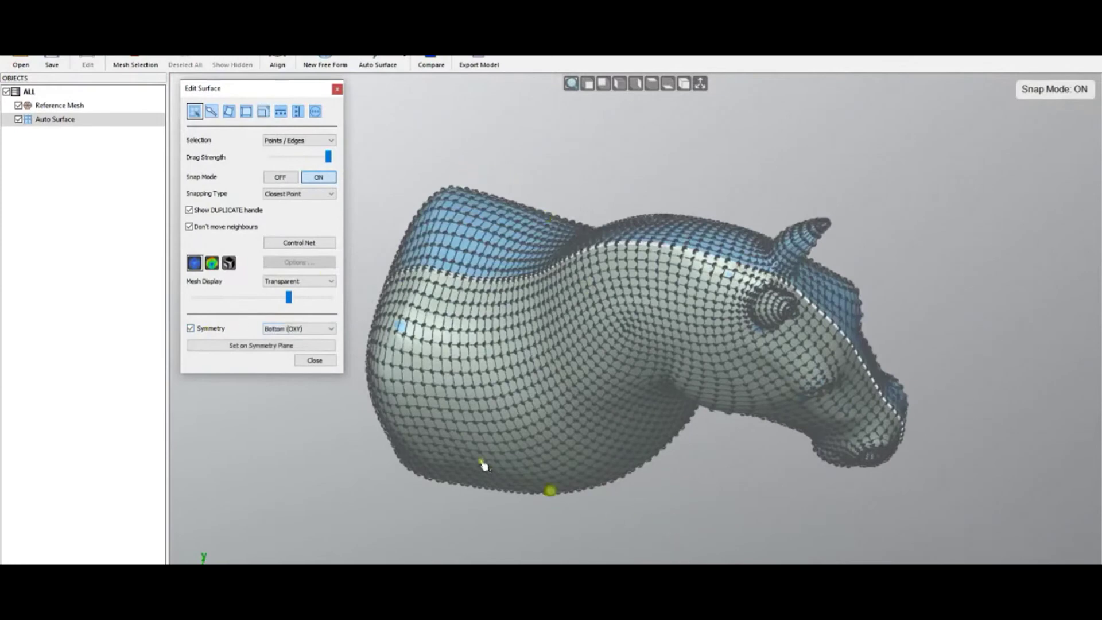
Snap the centre-line edges down the horse's face onto the Bottom (OXY) symmetry plane
middle_click_drag(484, 466, 632, 402)
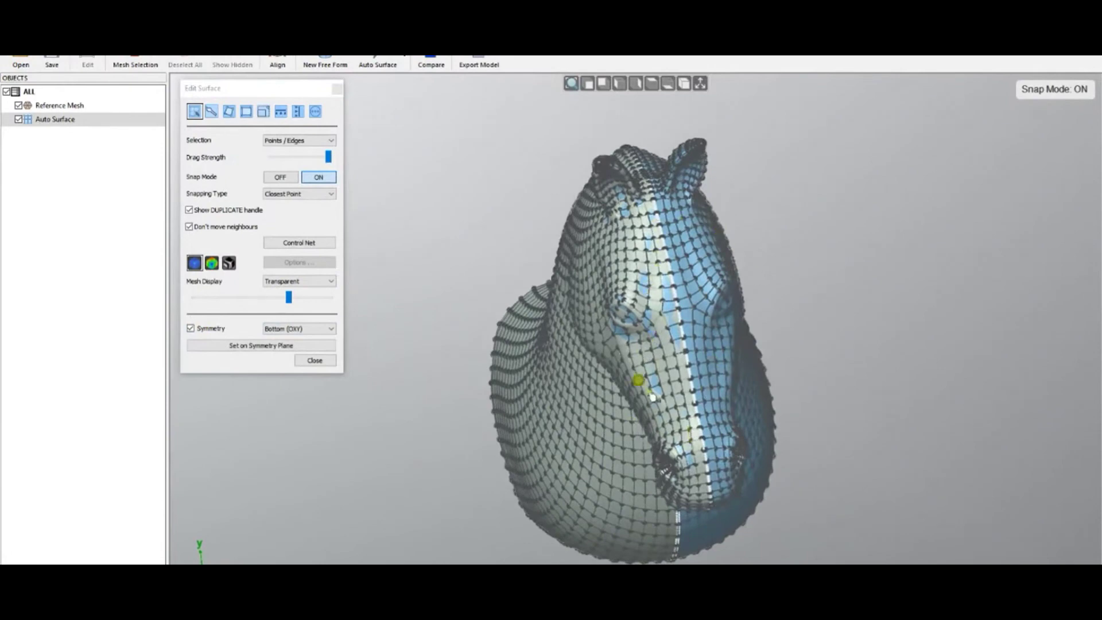
scroll(673, 356, "up", 5)
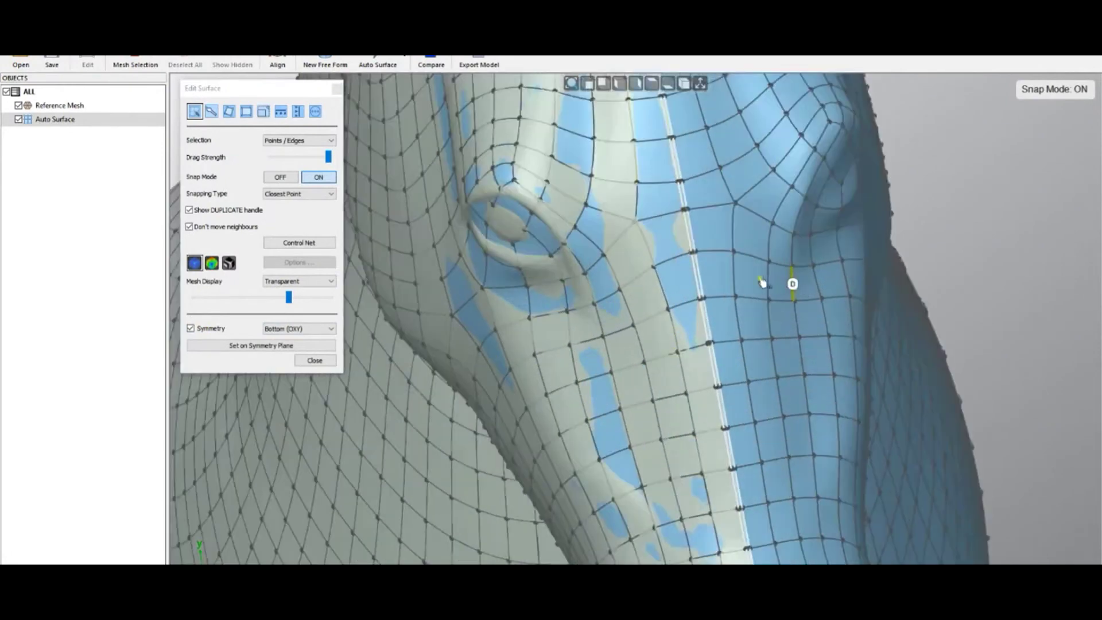
scroll(770, 256, "down", 3)
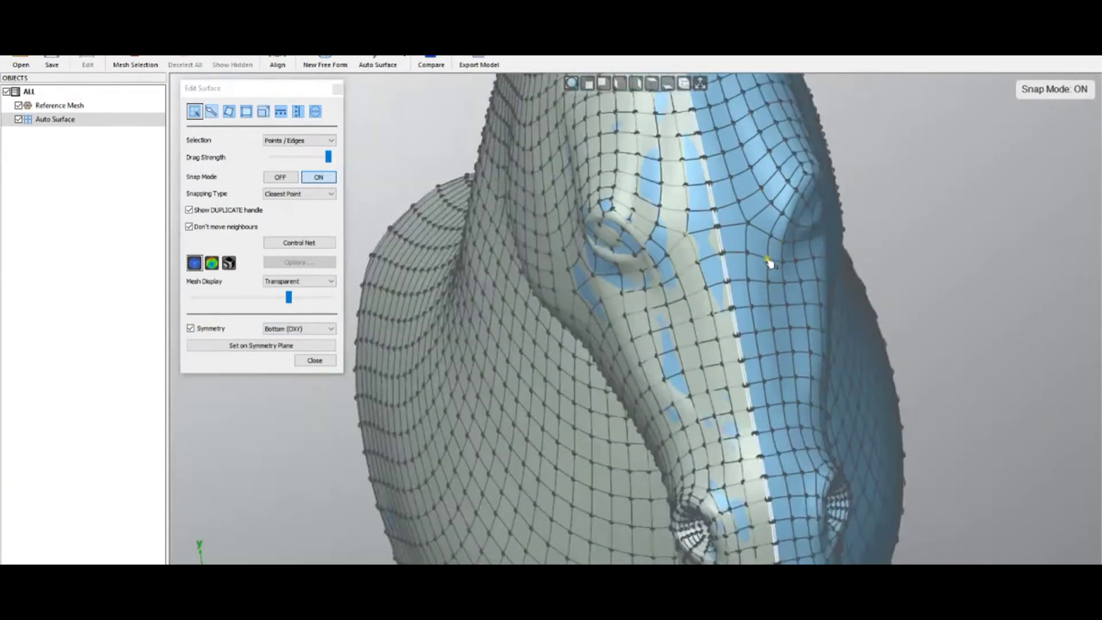
scroll(770, 262, "down", 3)
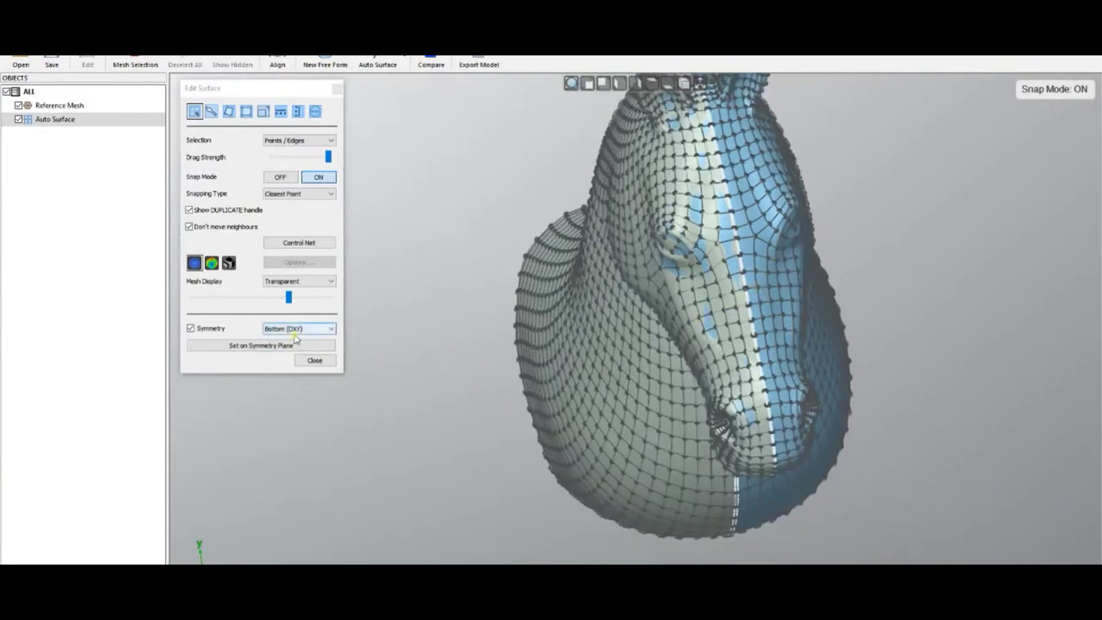
scroll(755, 336, "up", 5)
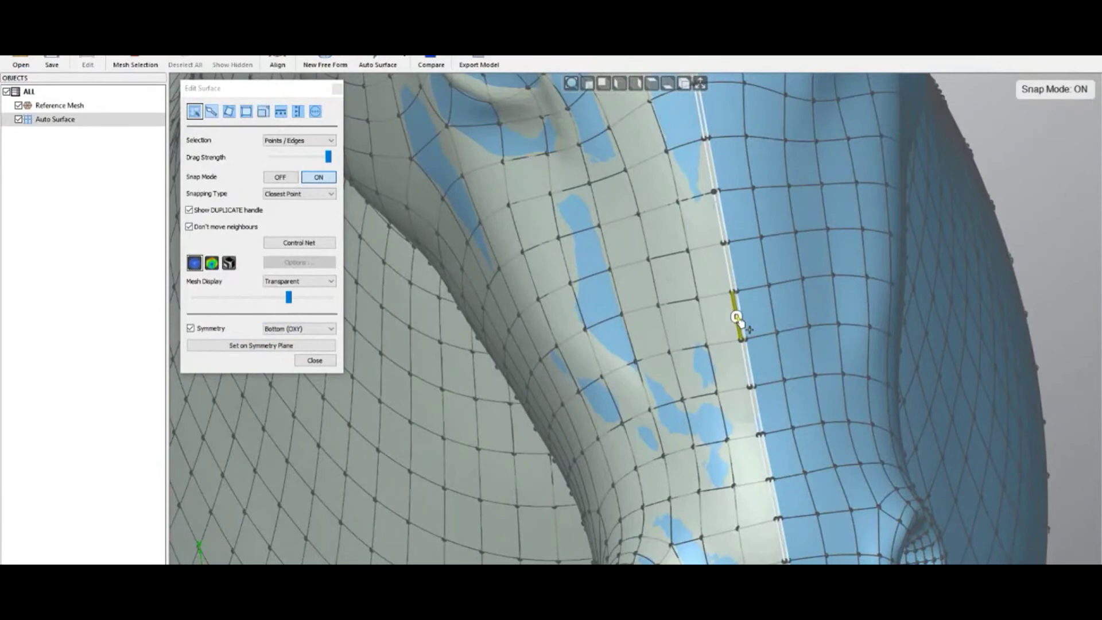
left_click(733, 285)
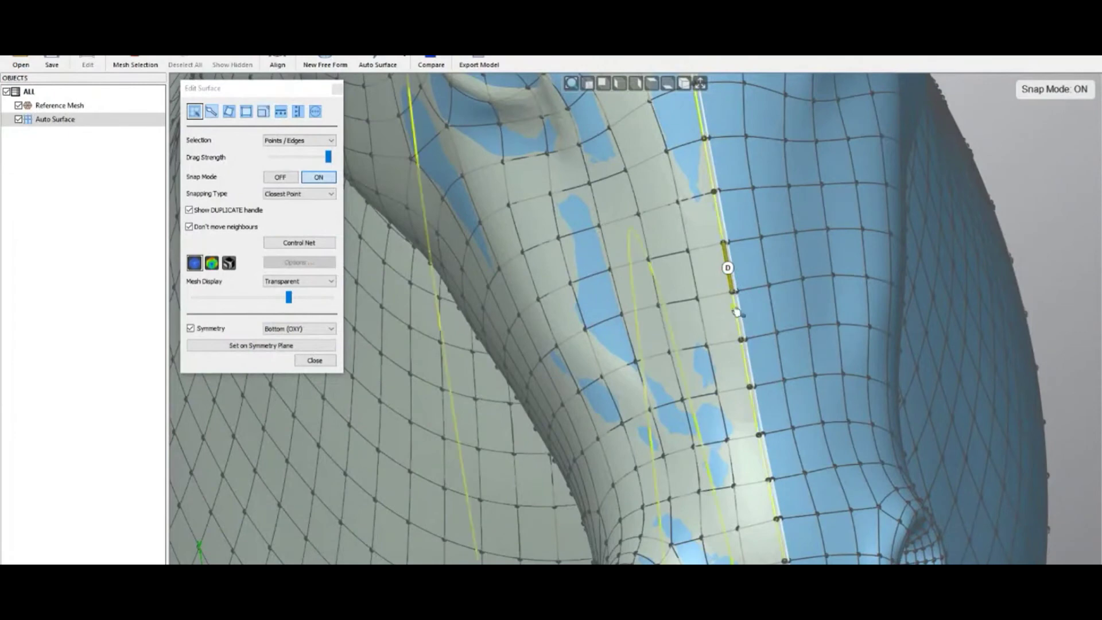
middle_click_drag(694, 313, 690, 311)
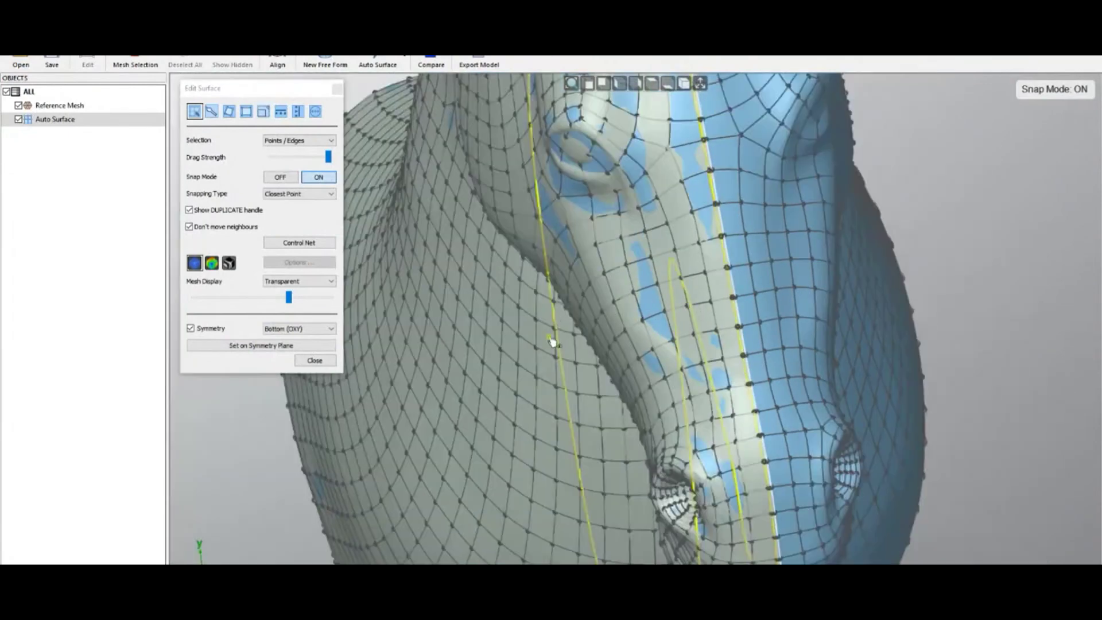
scroll(697, 295, "down", 5)
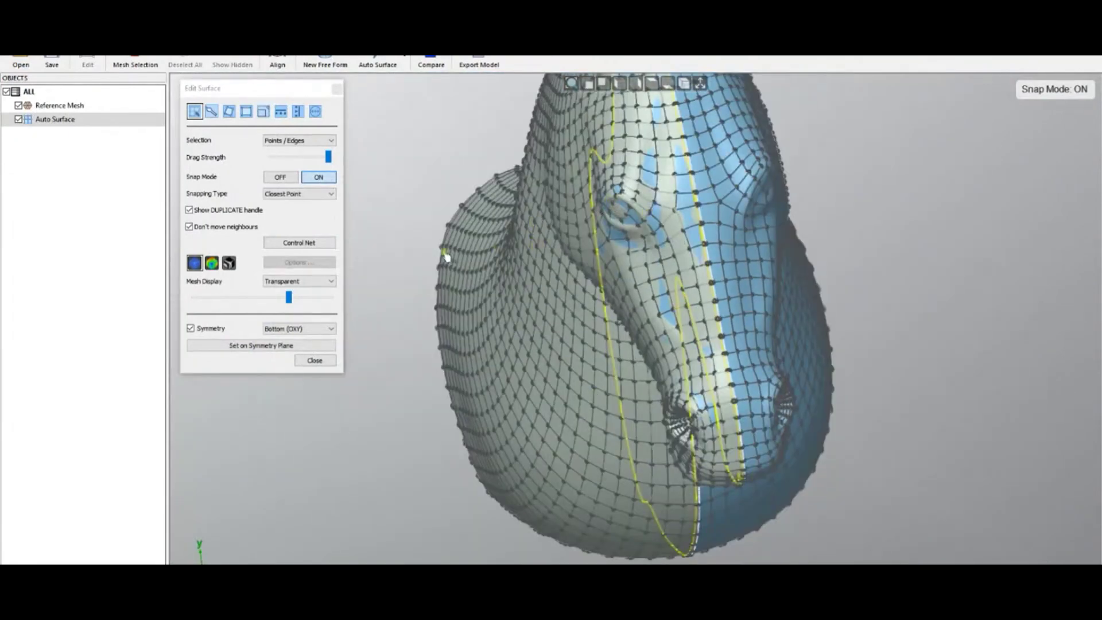
left_click(260, 345)
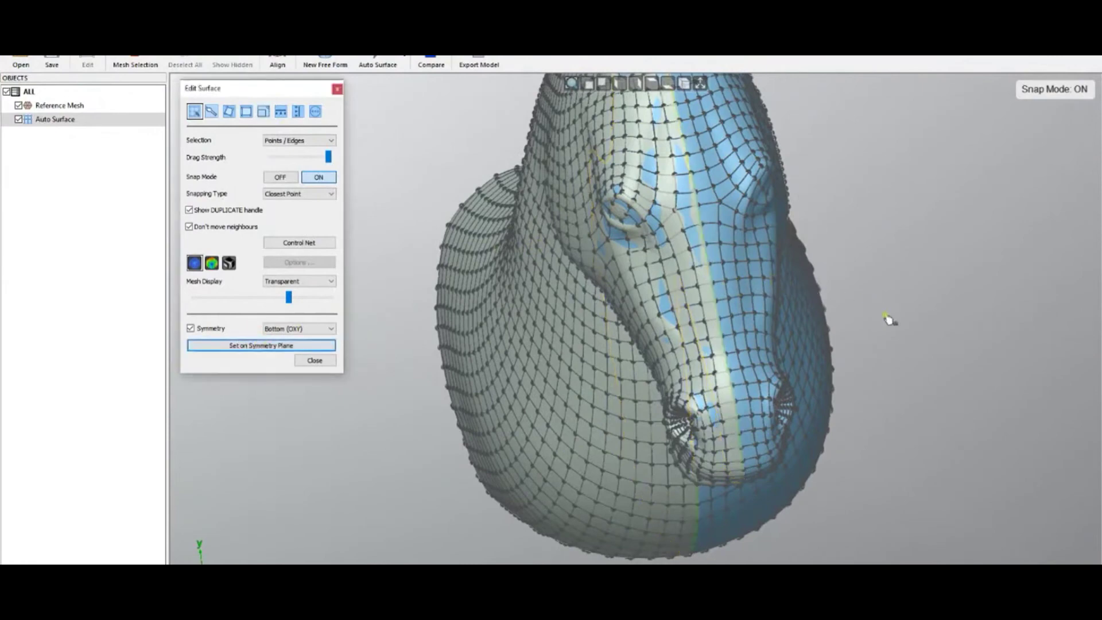
middle_click_drag(933, 320, 949, 320)
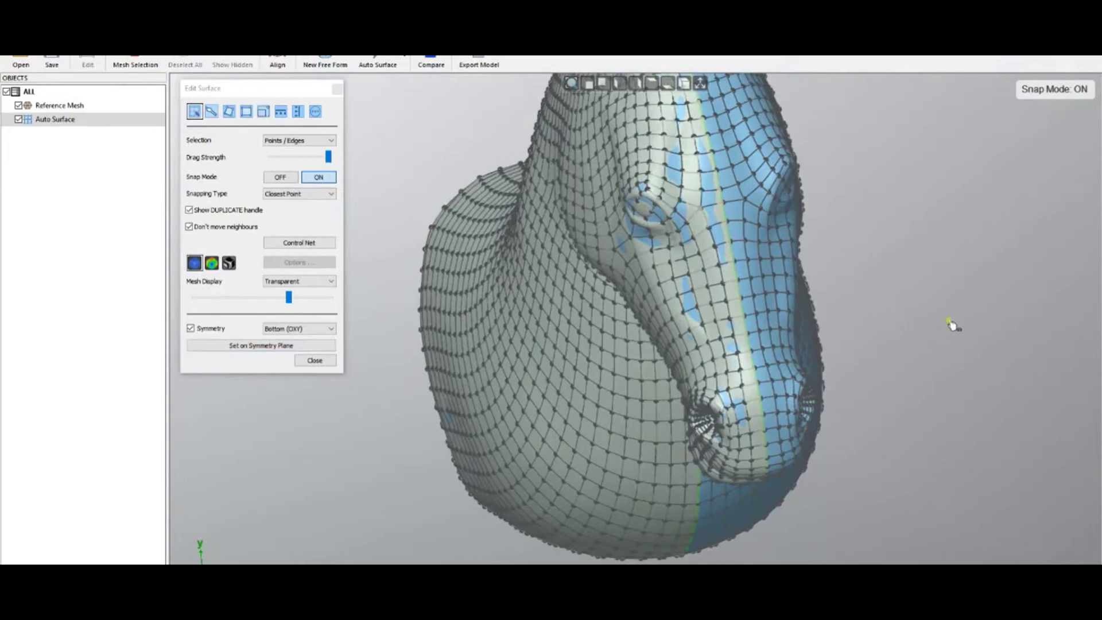
middle_click_drag(504, 342, 670, 406)
Close Edit Surface to make the Auto Surface a solid body, and hide the Reference Mesh
left_click(323, 362)
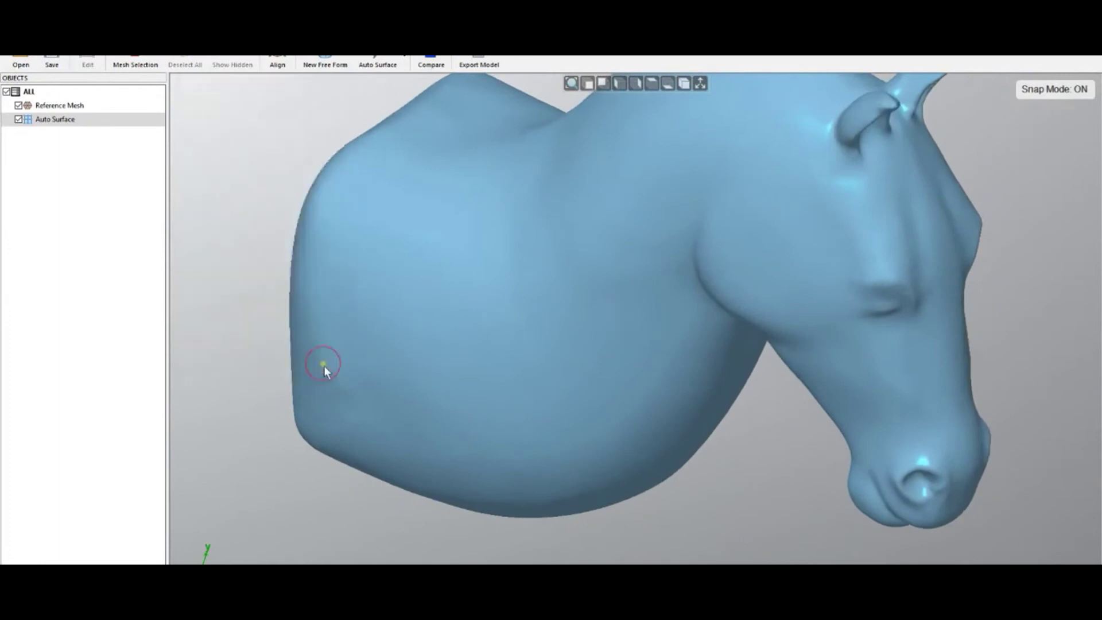
middle_click_drag(483, 249, 610, 312)
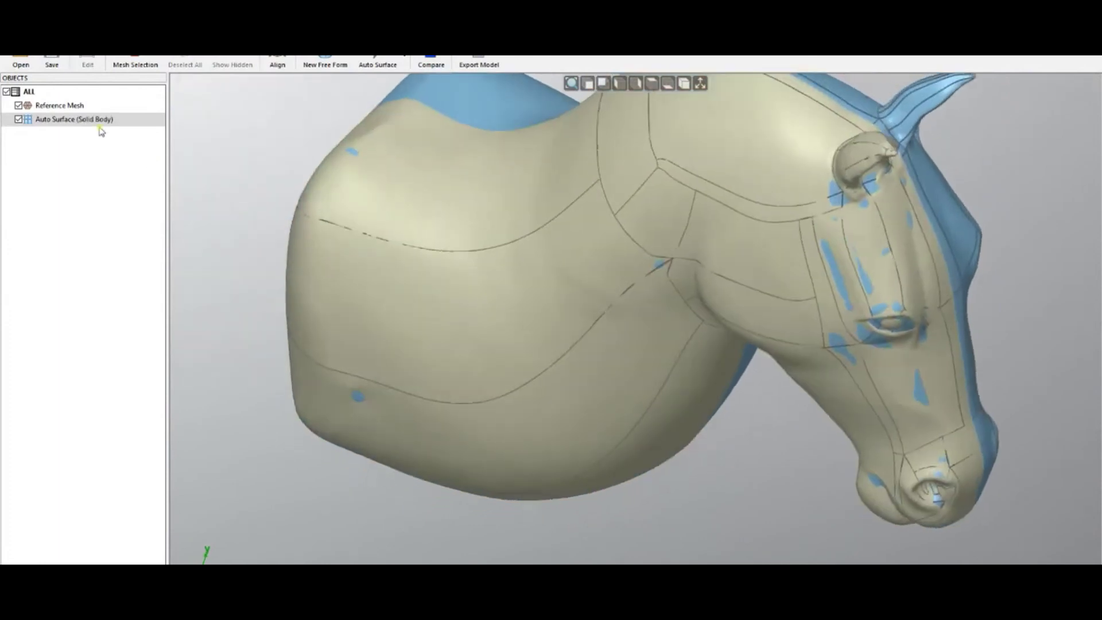
left_click(23, 107)
middle_click_drag(492, 315, 612, 315)
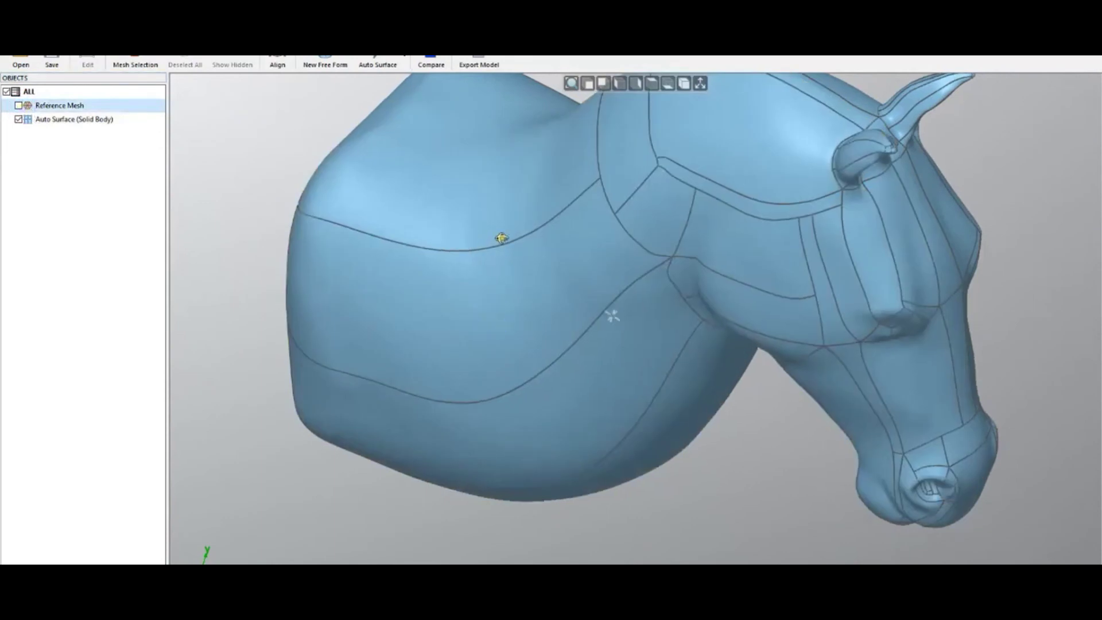
Export the model as horse.stp in STEP File (*.stp) format
left_click(480, 65)
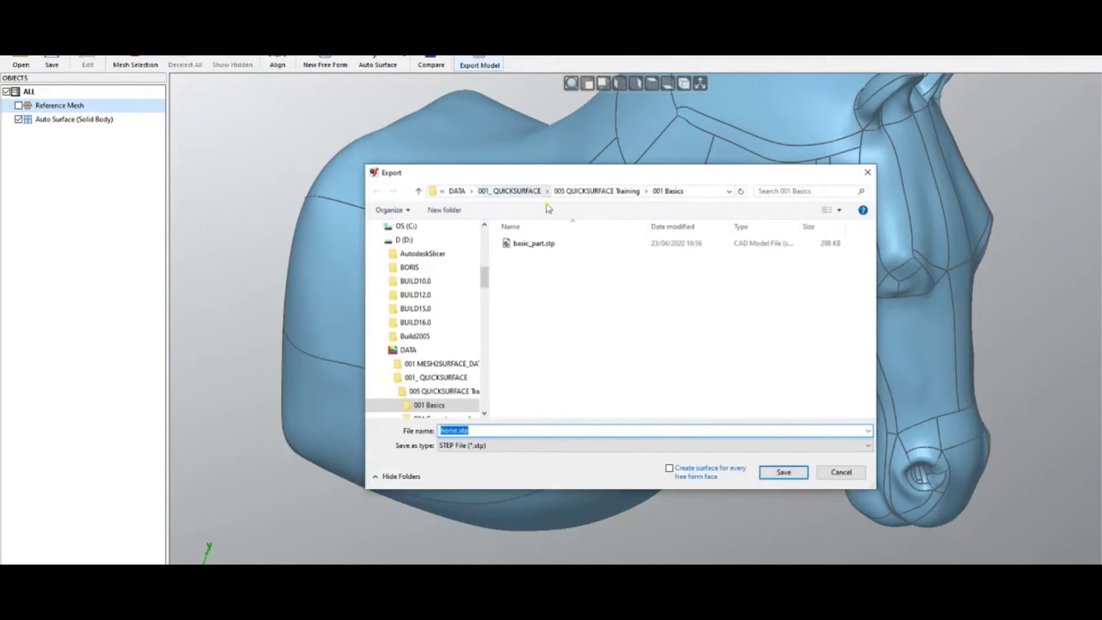
left_click(530, 446)
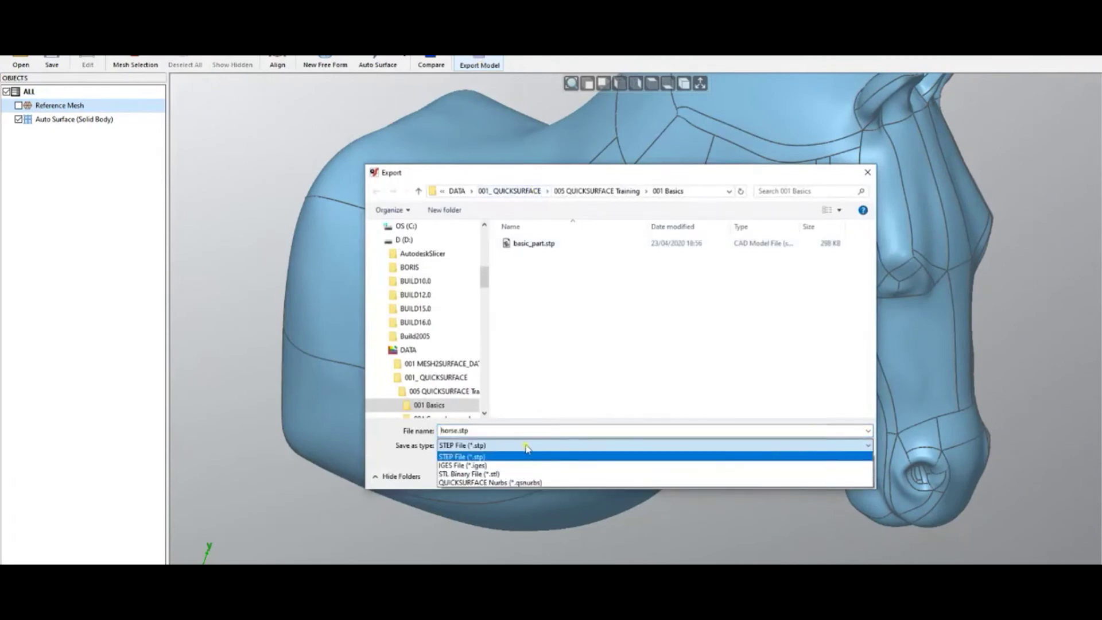
left_click(457, 457)
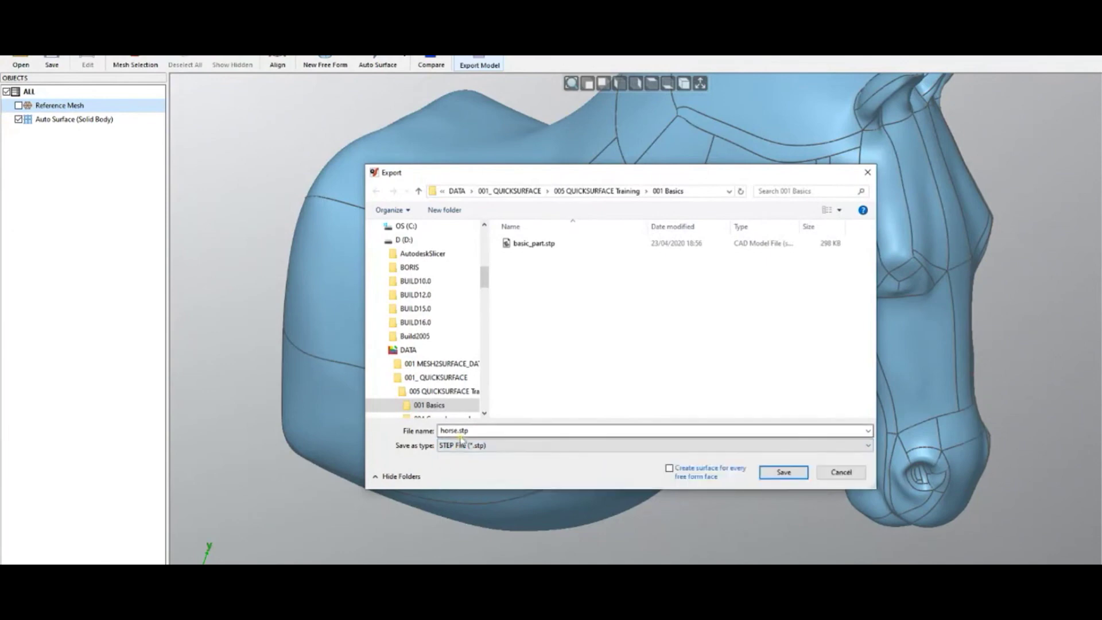
left_click(785, 472)
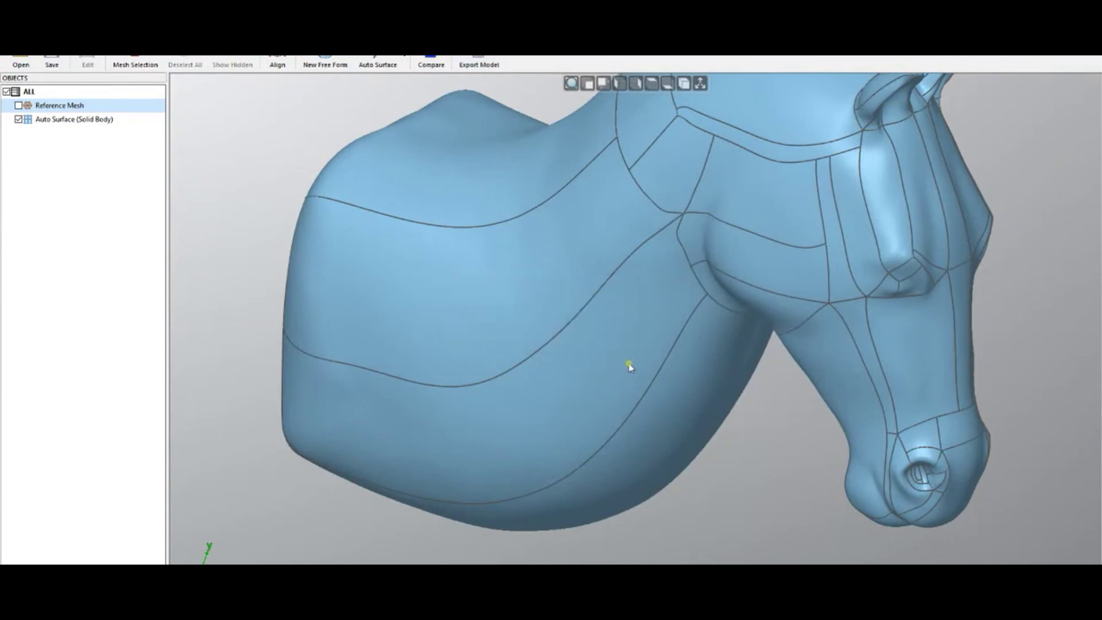
scroll(629, 366, "down", 3)
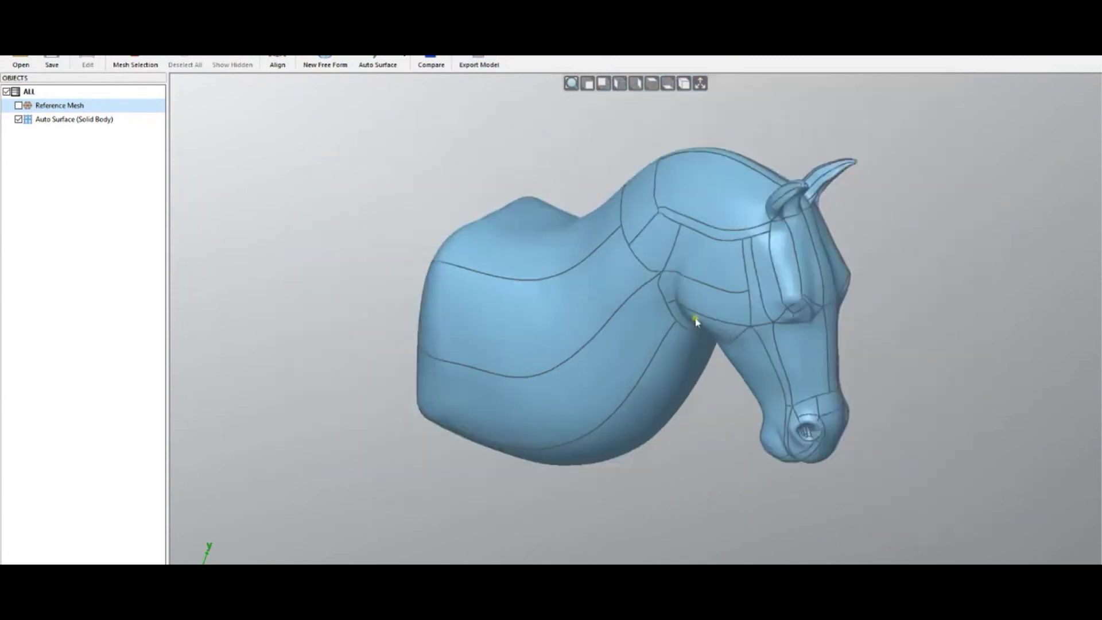